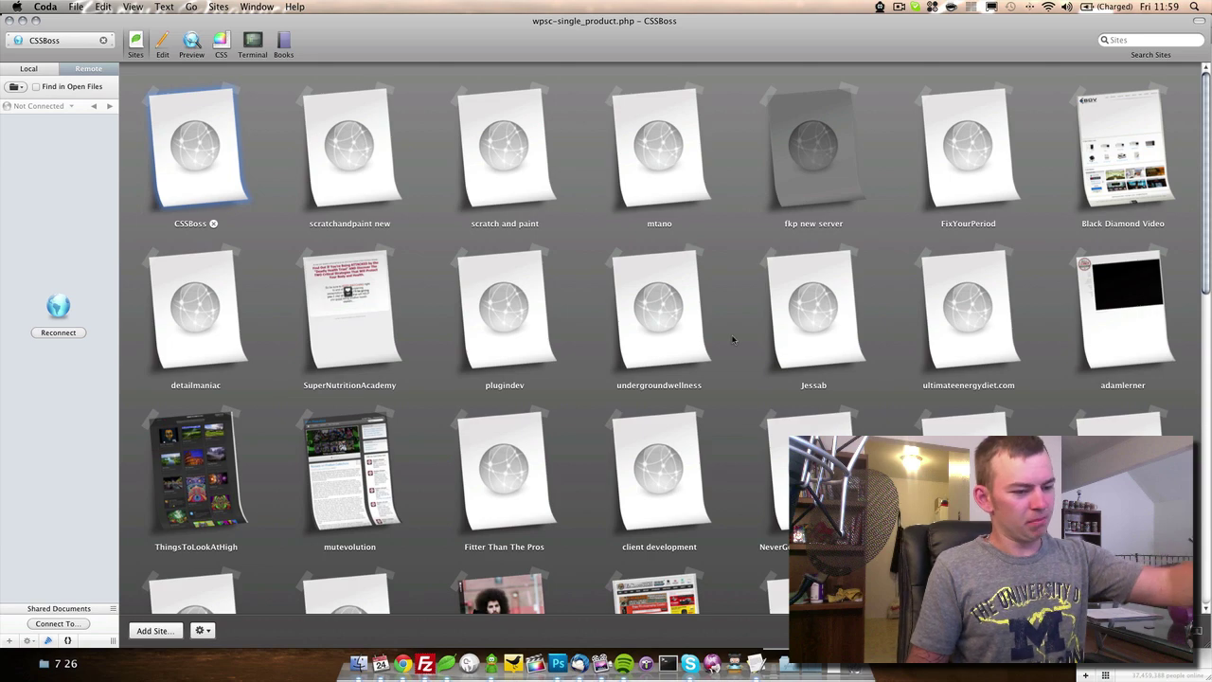
- Scroll through the Sites grid and start searching the list of sites
scroll(732, 339, "down", 10)
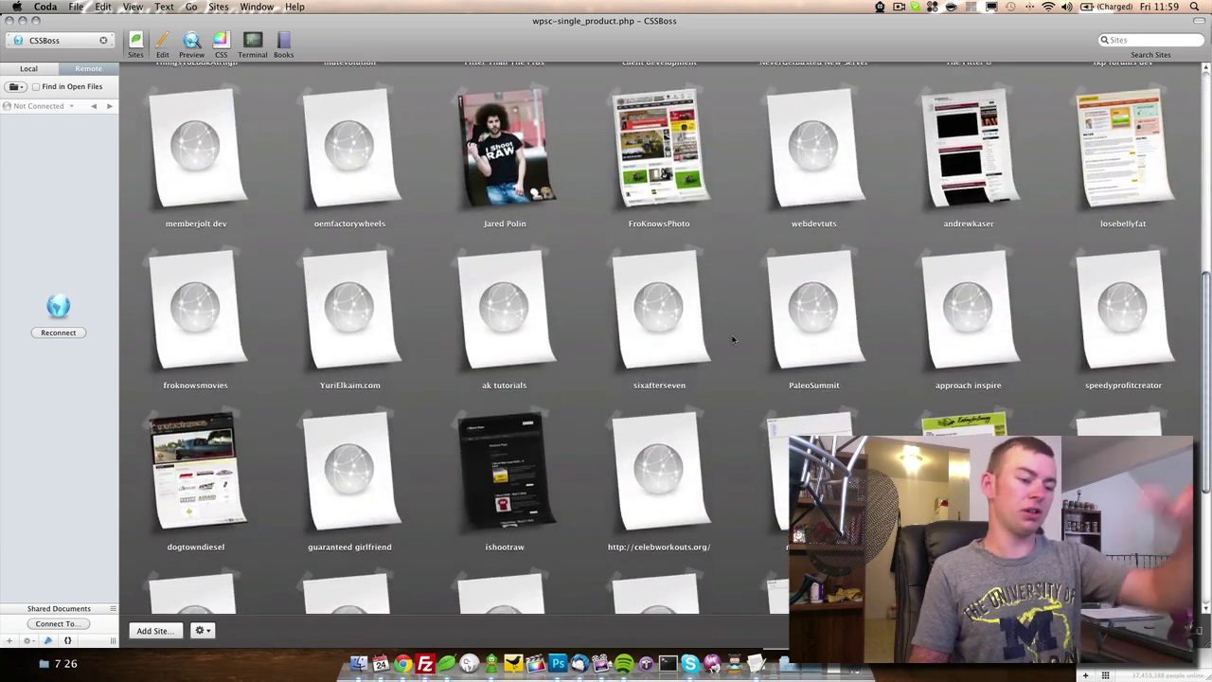
scroll(731, 338, "down", 5)
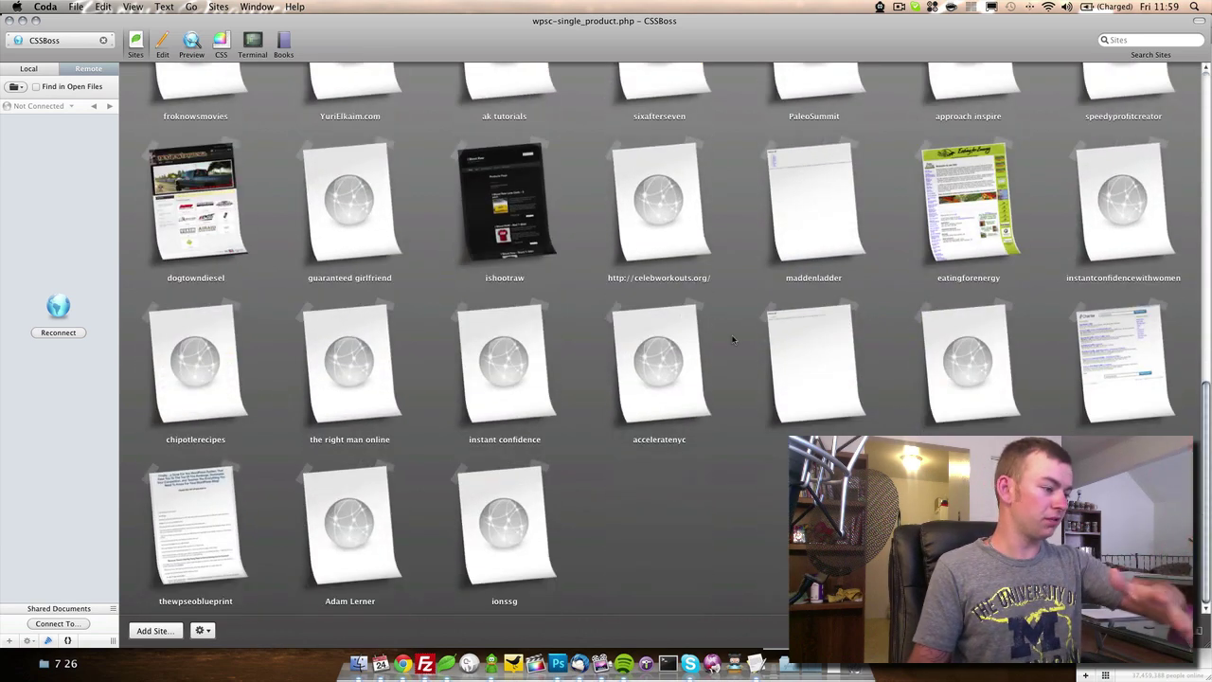
scroll(737, 398, "up", 10)
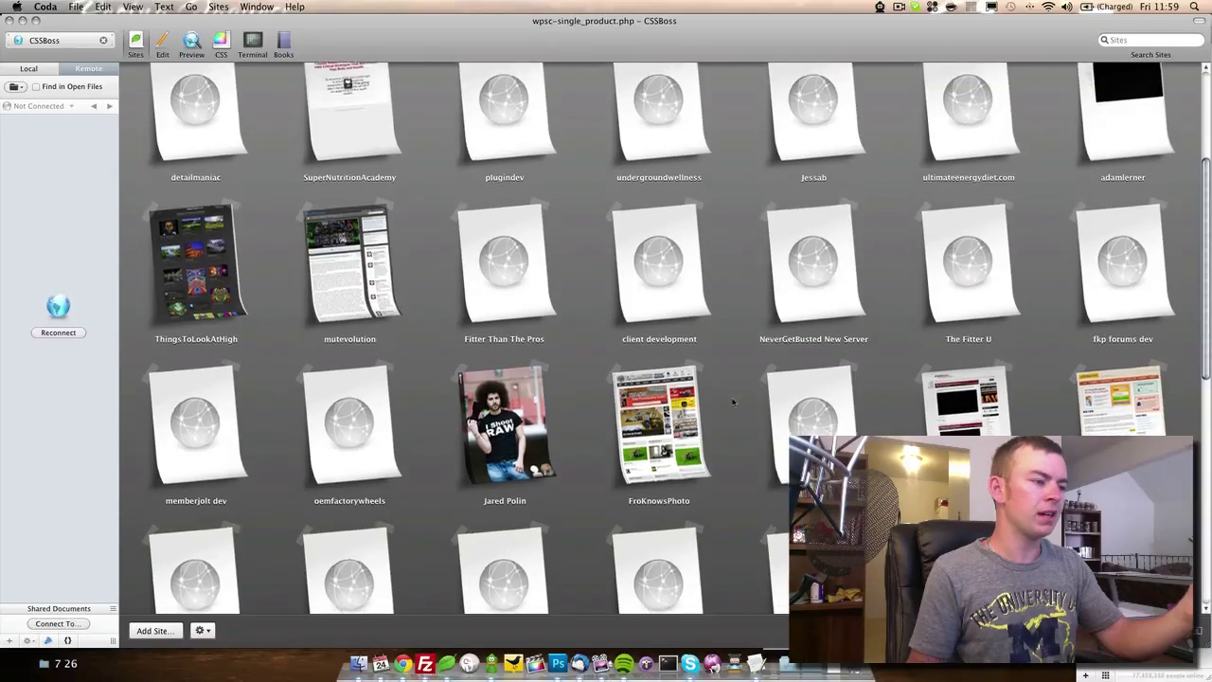
scroll(732, 401, "up", 3)
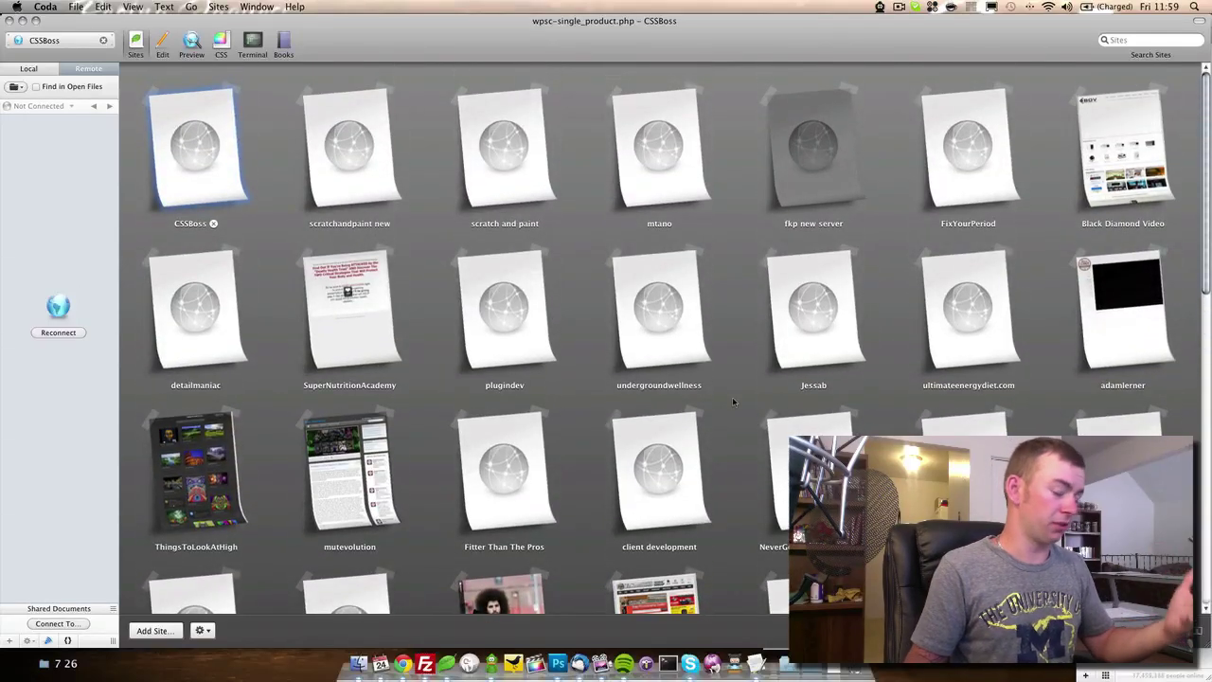
scroll(732, 405, "down", 2)
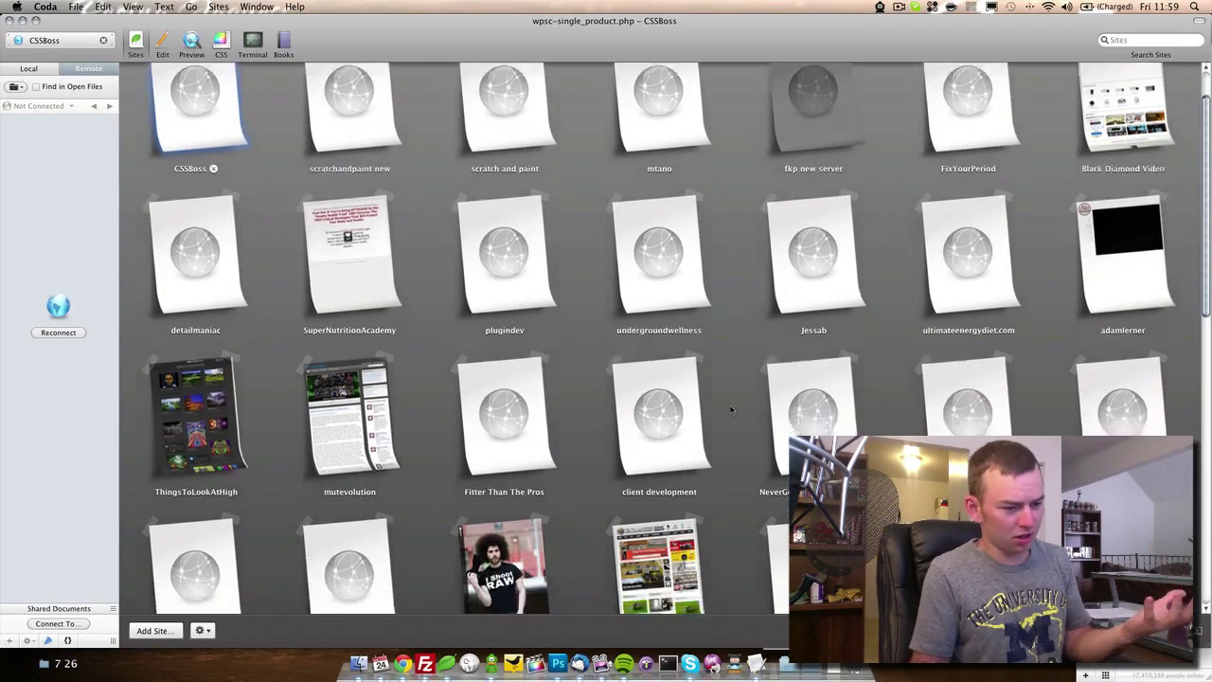
scroll(726, 409, "down", 1)
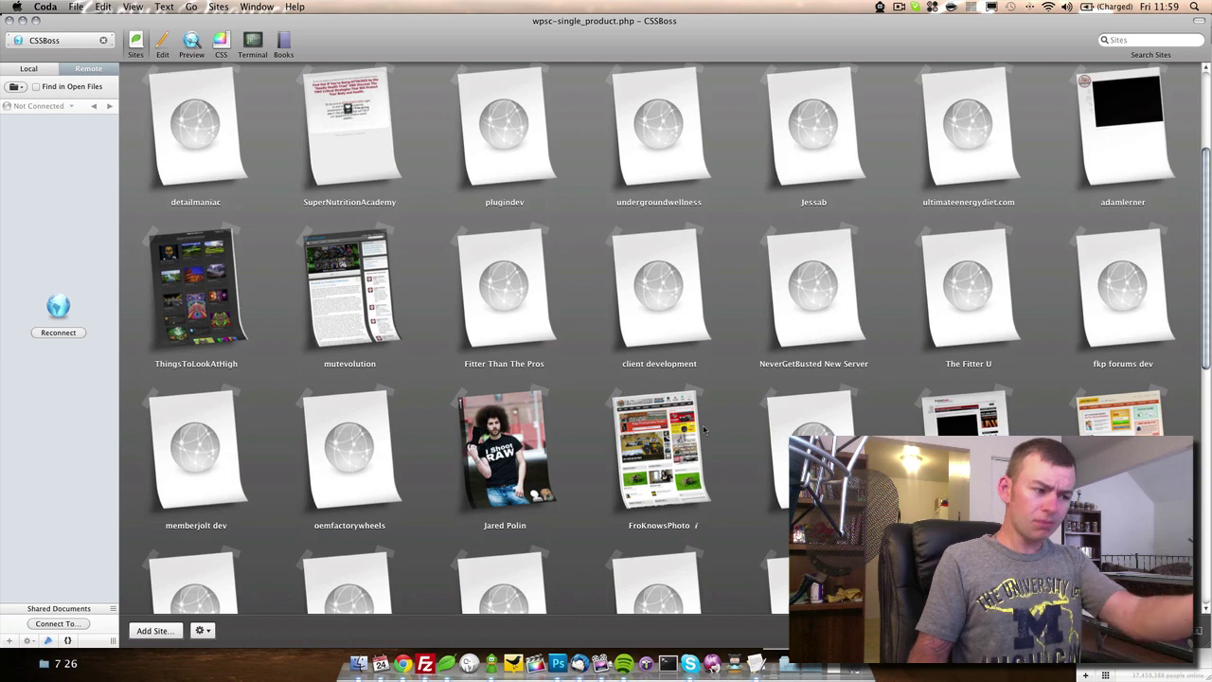
scroll(680, 441, "down", 1)
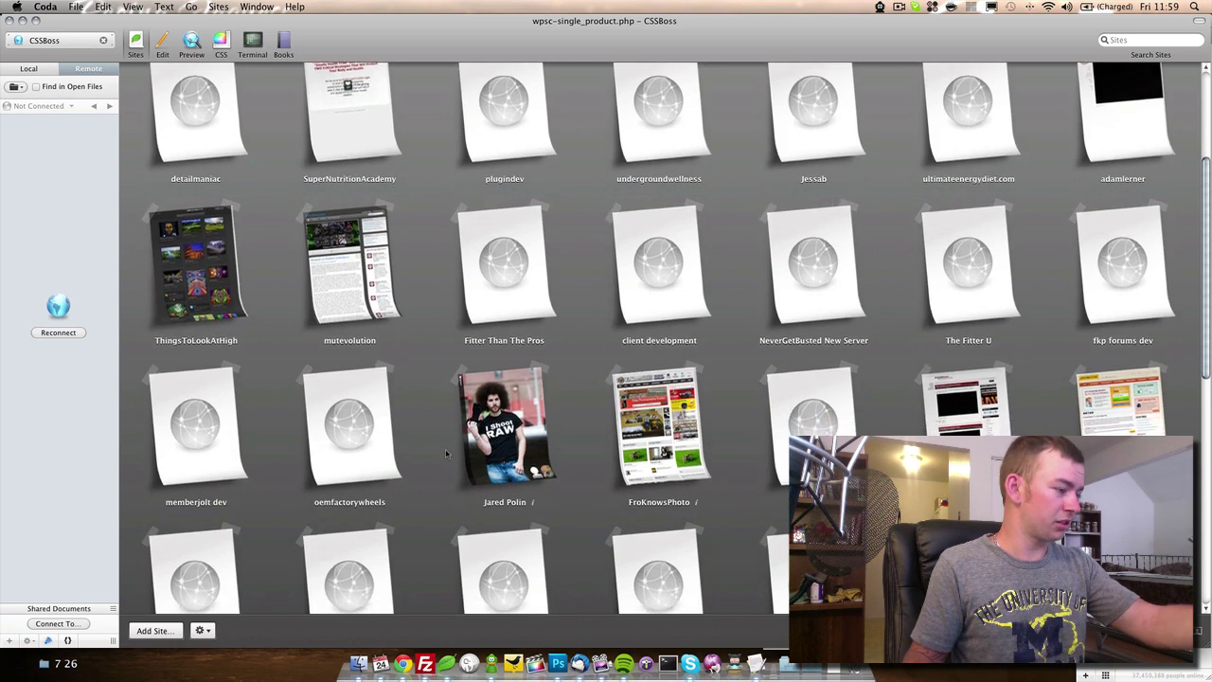
scroll(615, 438, "down", 6)
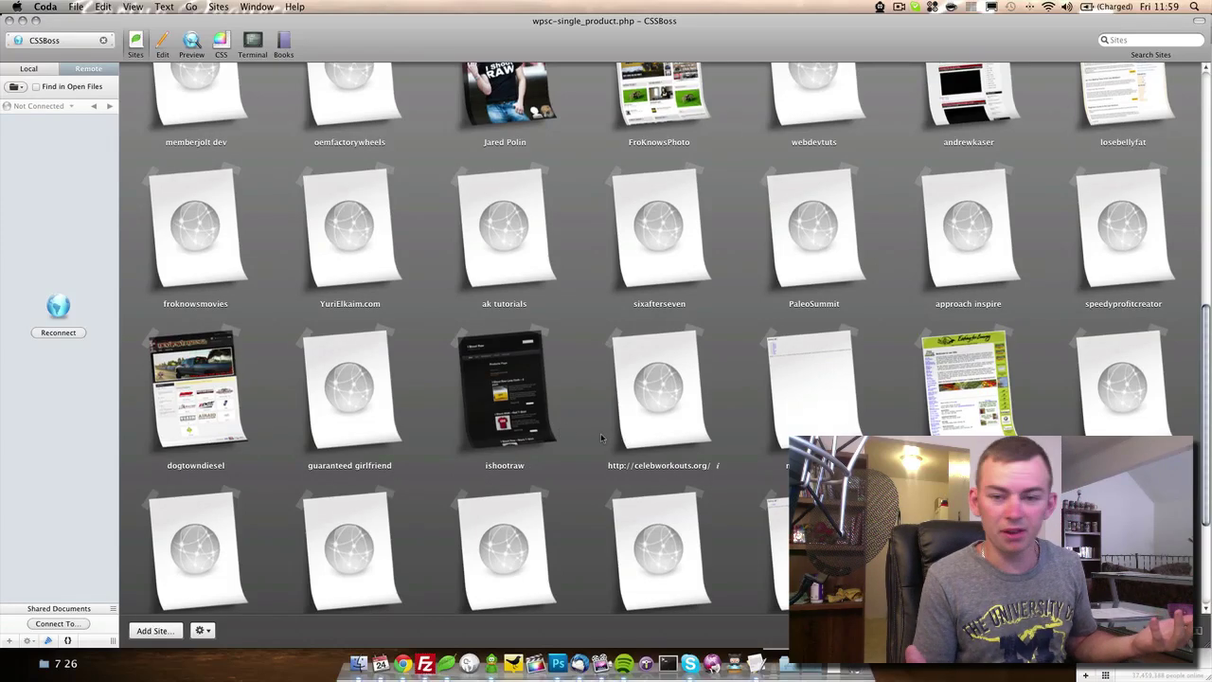
scroll(601, 432, "up", 3)
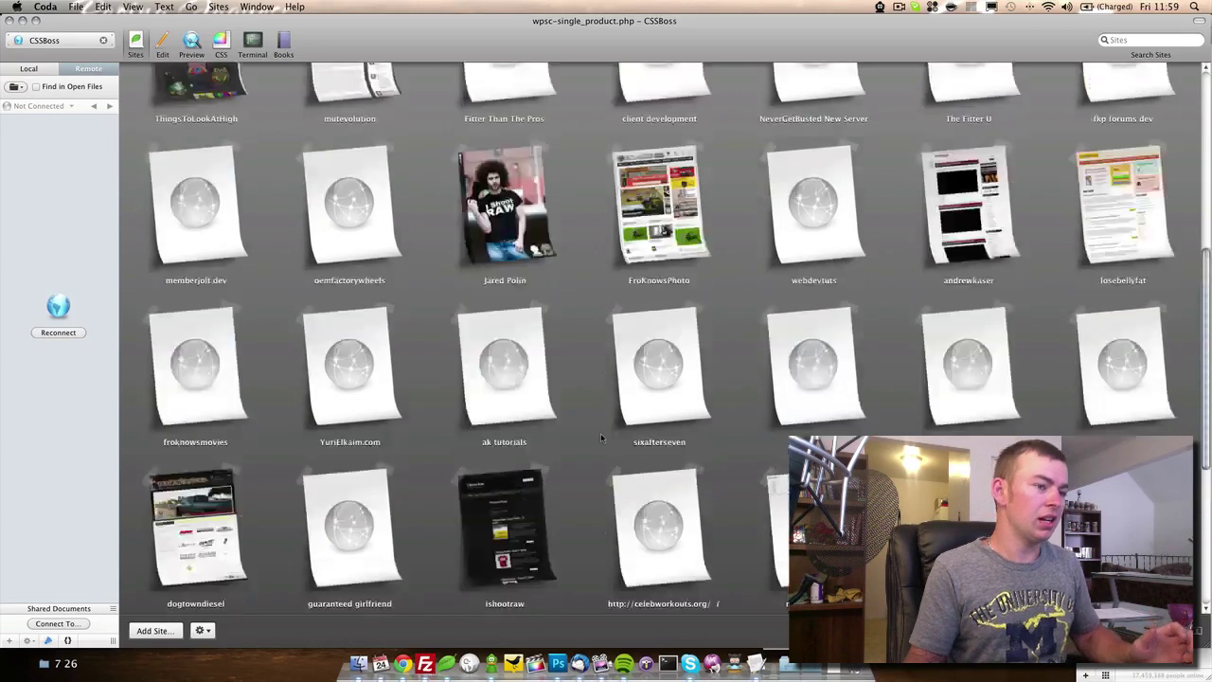
scroll(601, 433, "up", 8)
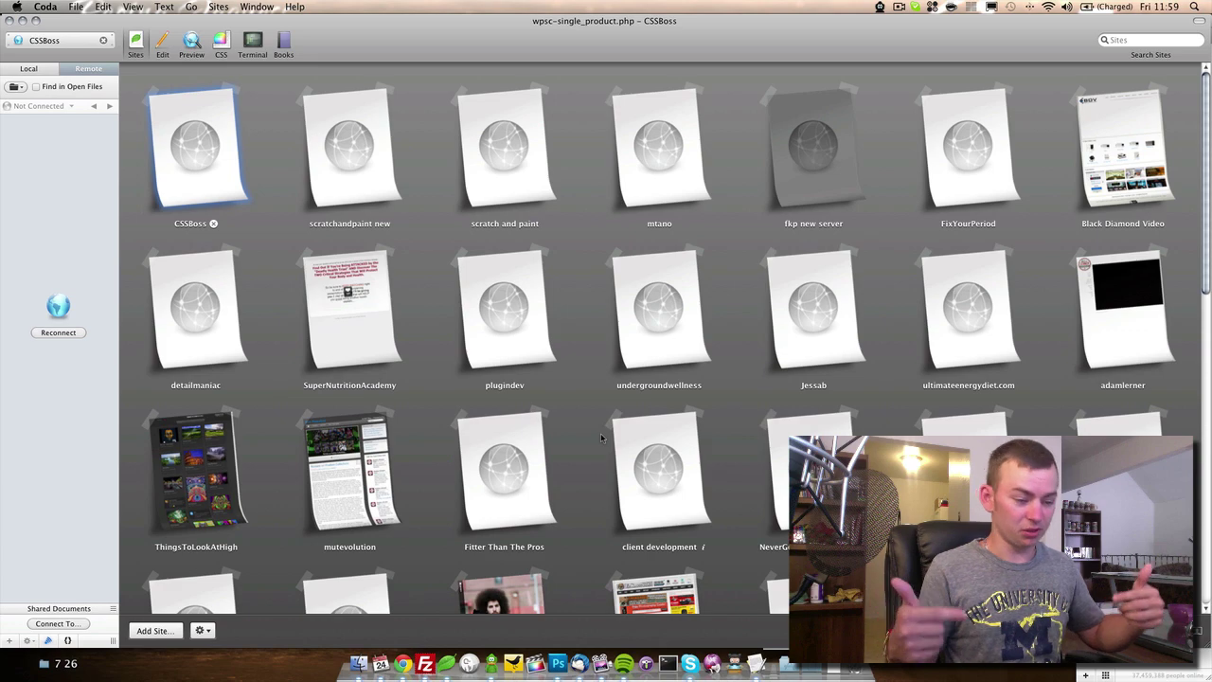
scroll(600, 435, "down", 20)
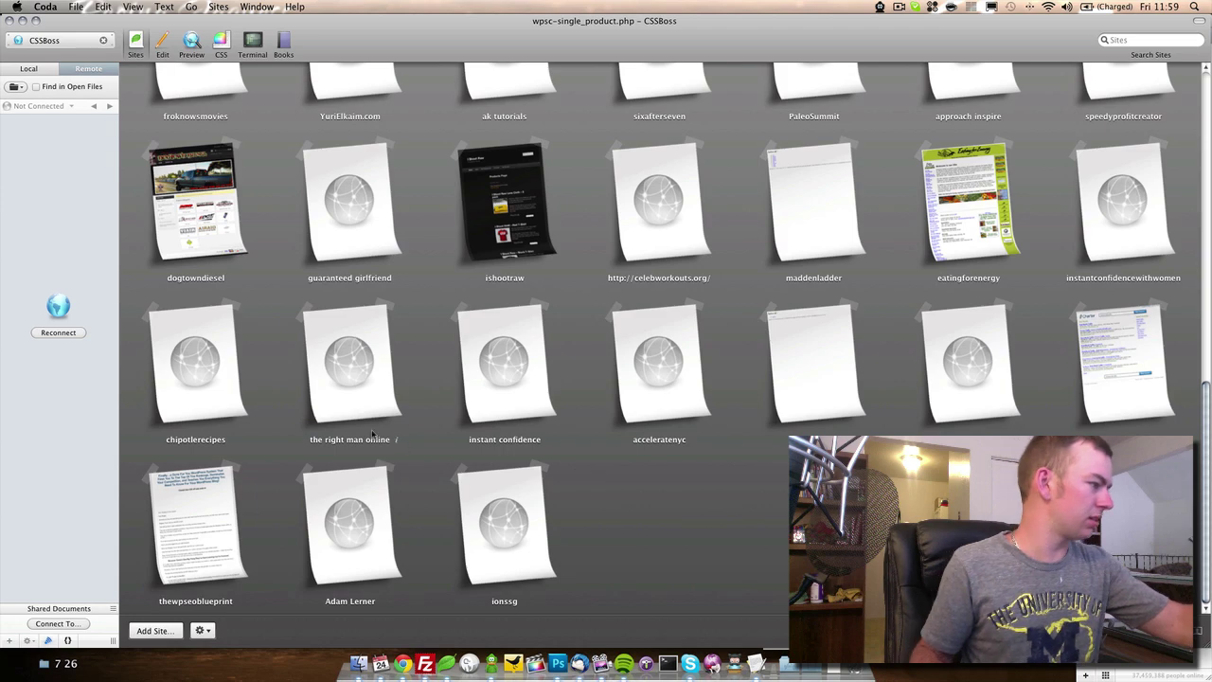
scroll(372, 433, "up", 5)
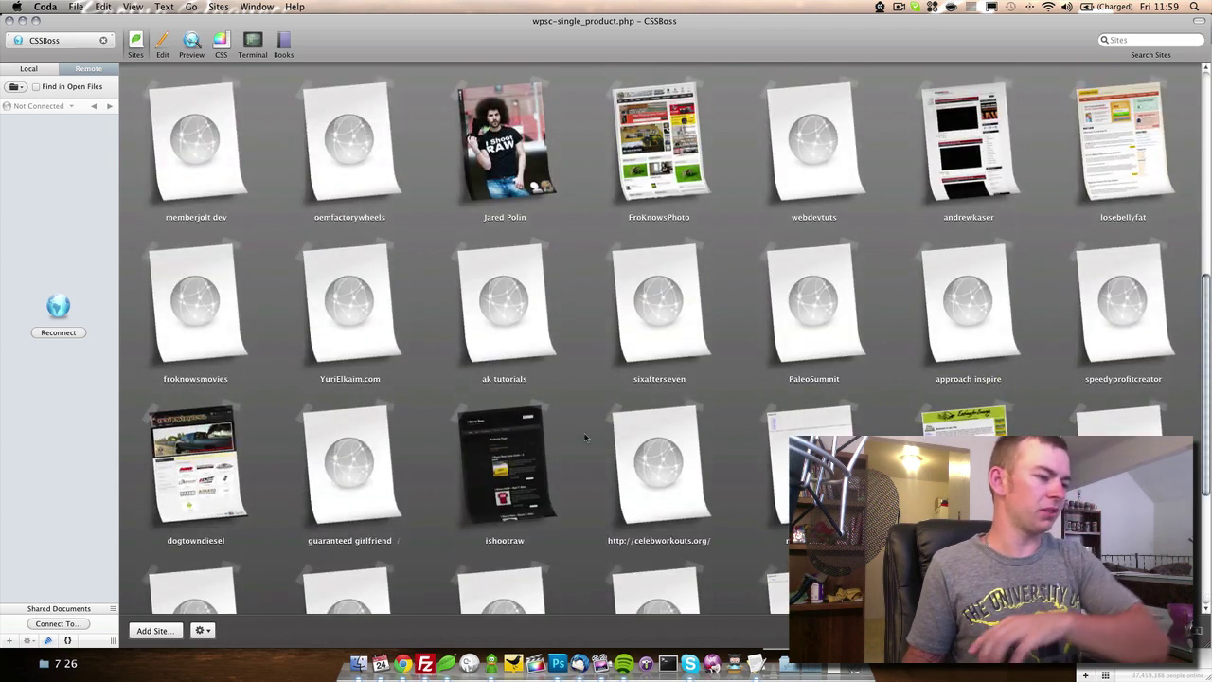
scroll(830, 424, "up", 8)
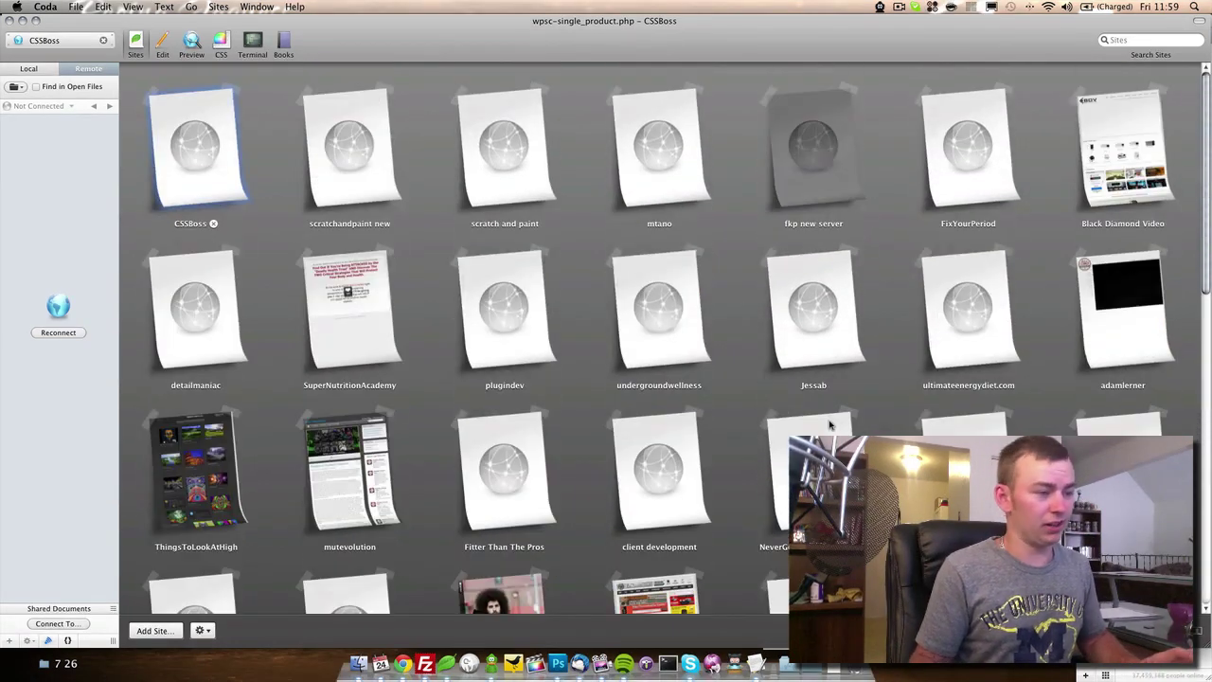
left_click(1141, 39)
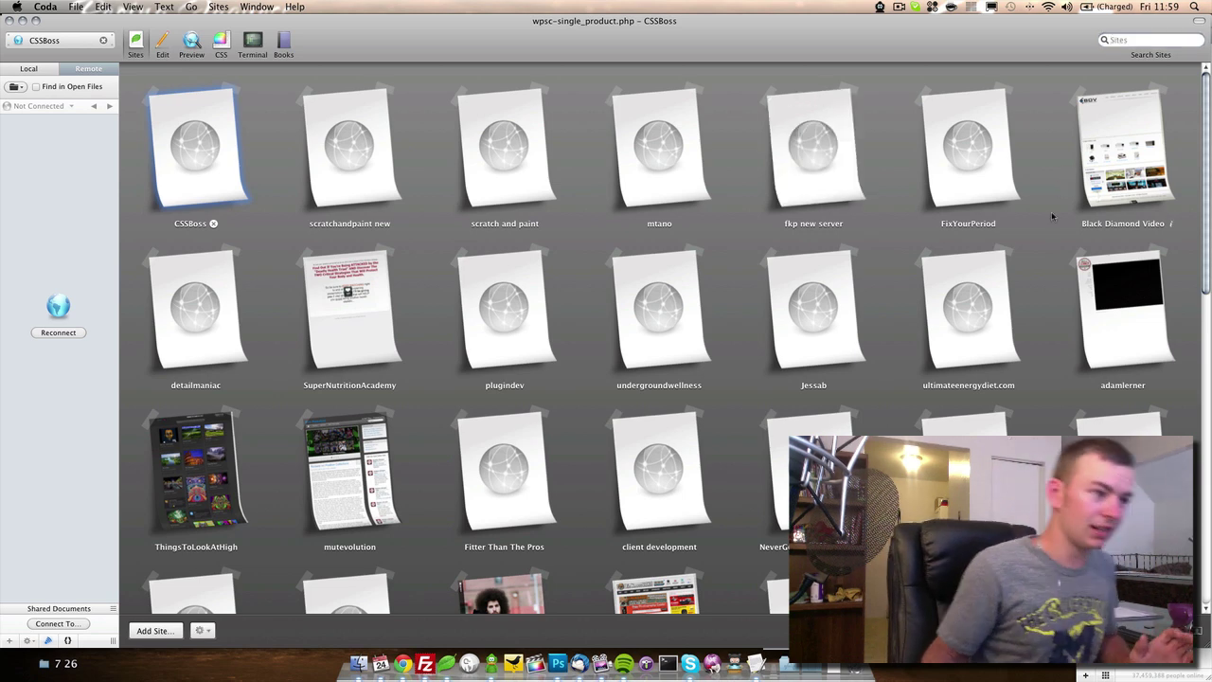
left_click(223, 224)
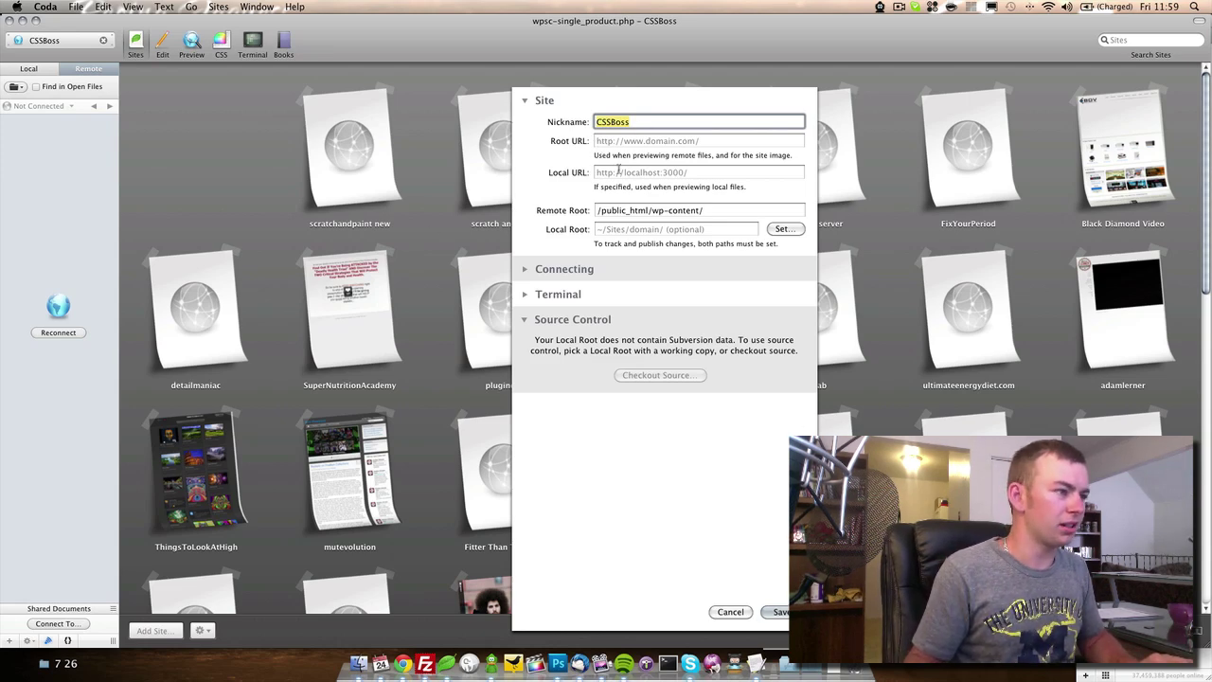
left_click(601, 142)
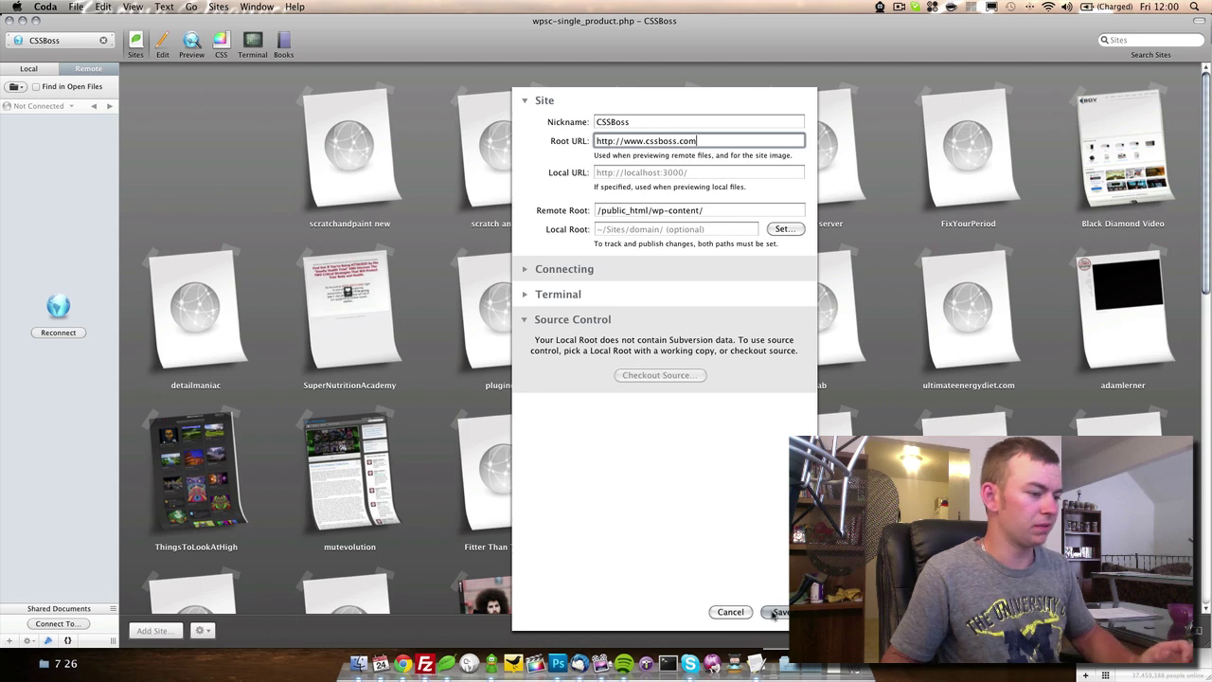
key("Return")
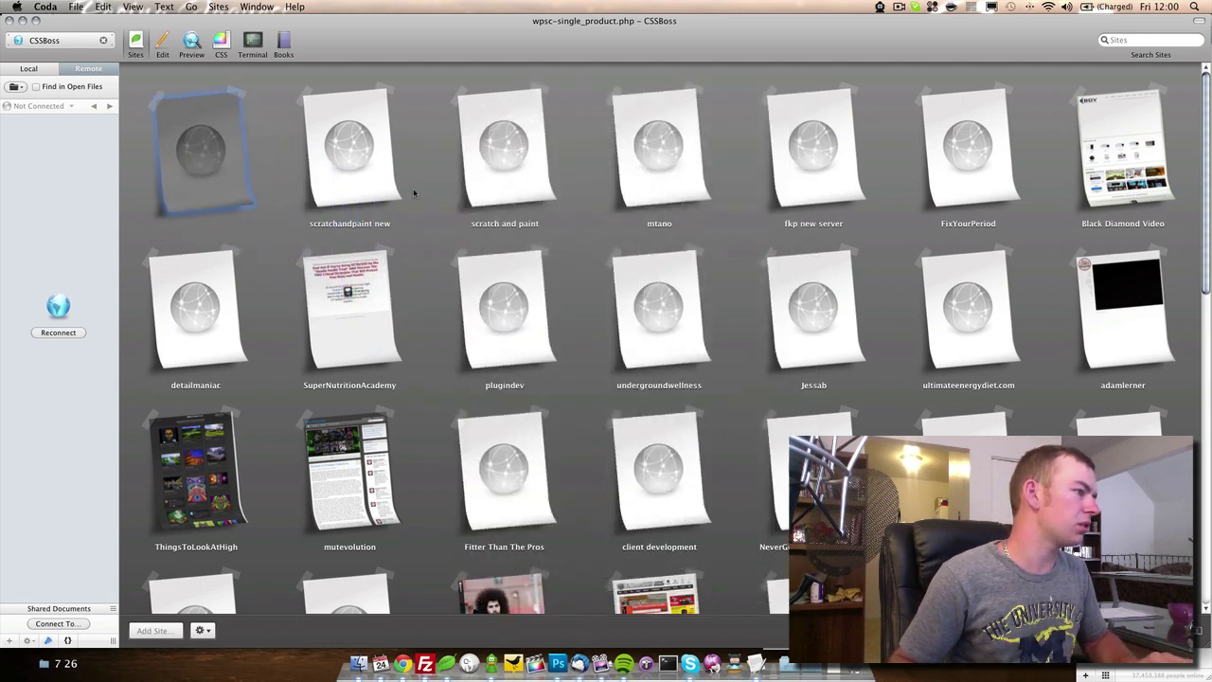
left_click(316, 201)
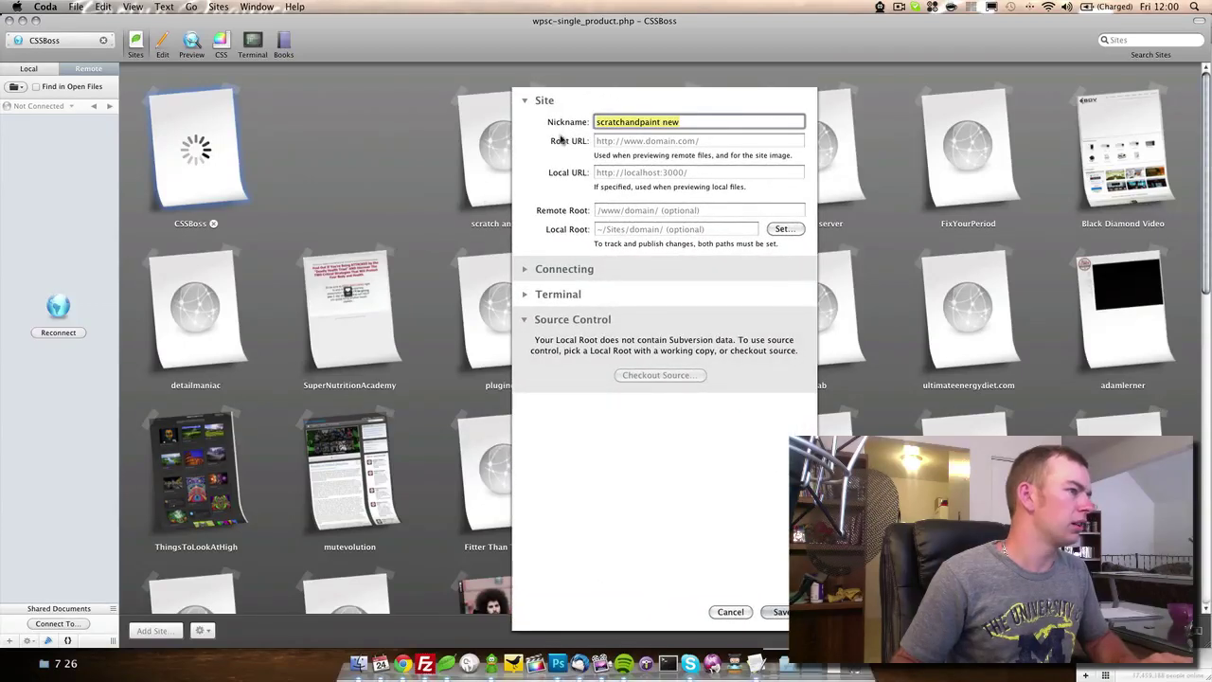
key("Tab")
type("http")
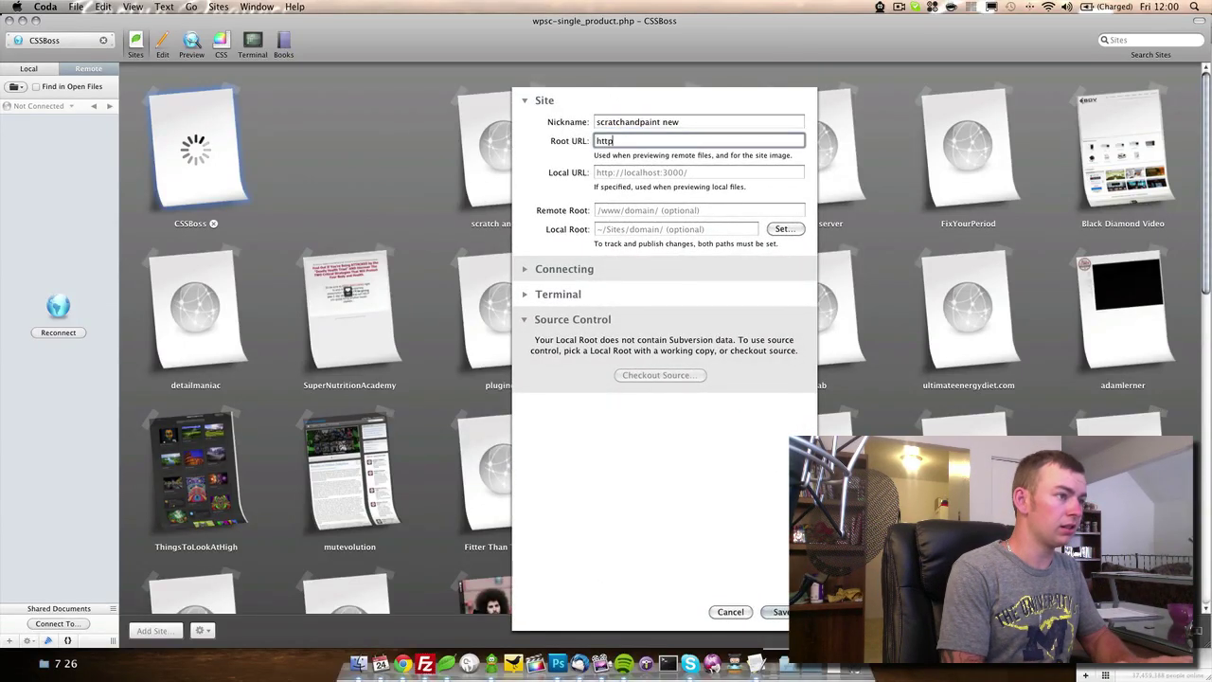
type("://ww.")
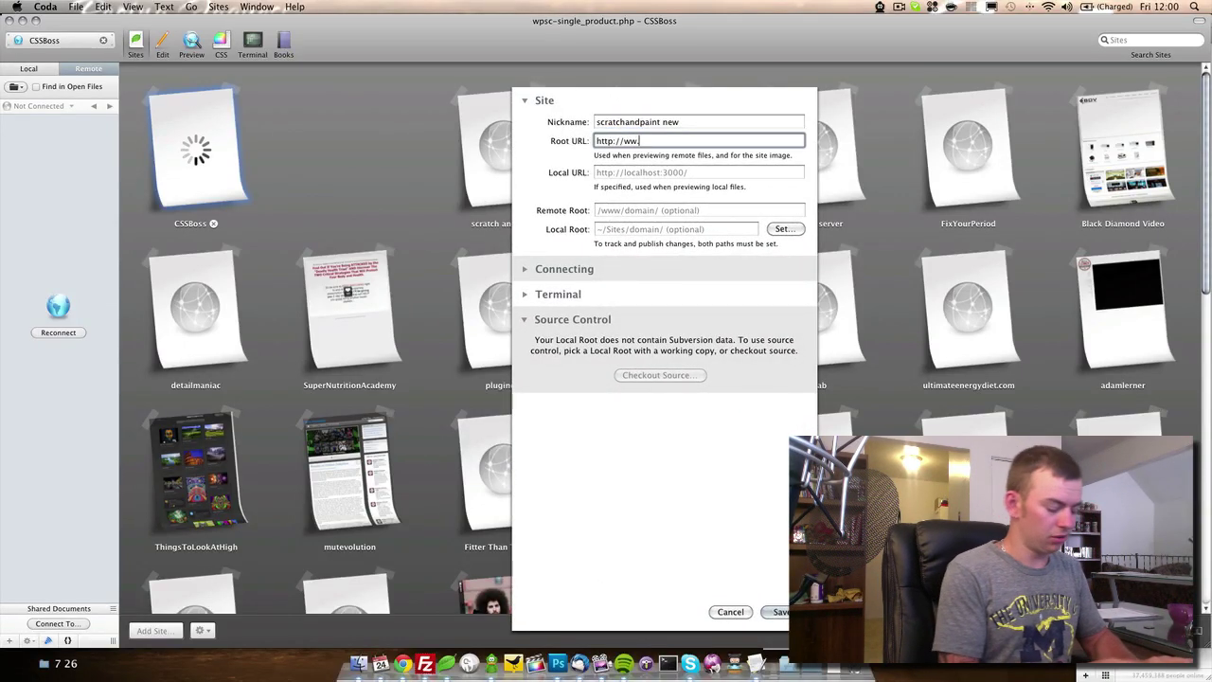
key("BackSpace")
type("w.scr")
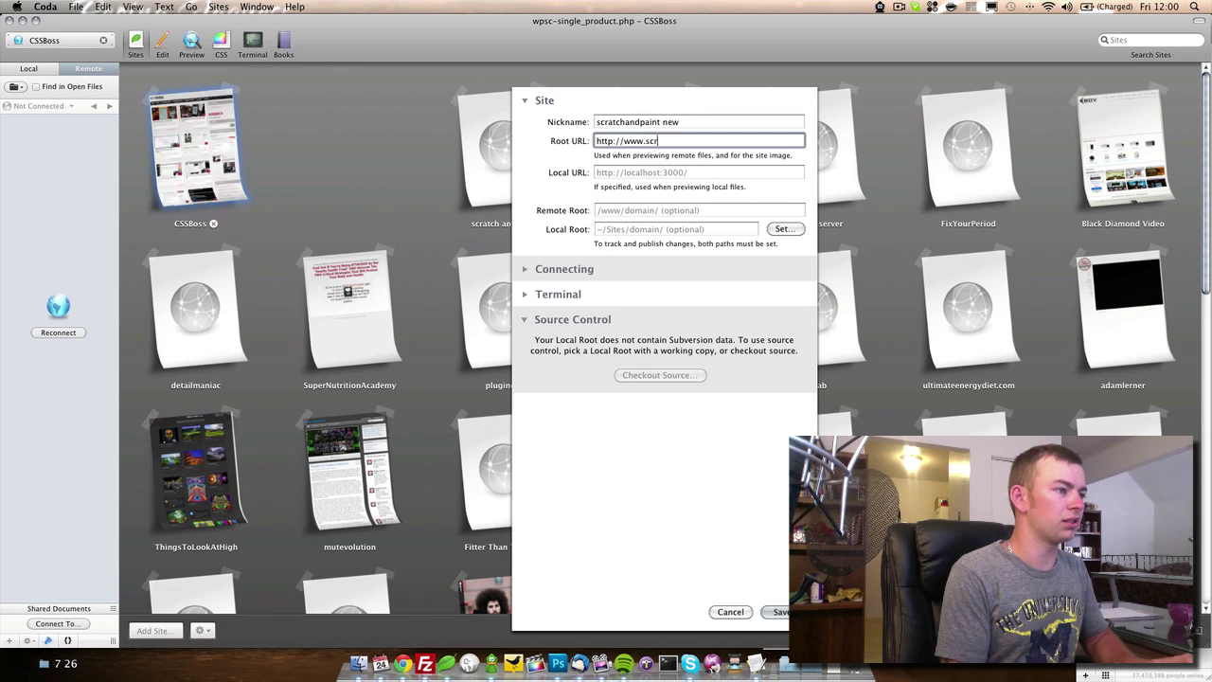
type("atchandpaint.com")
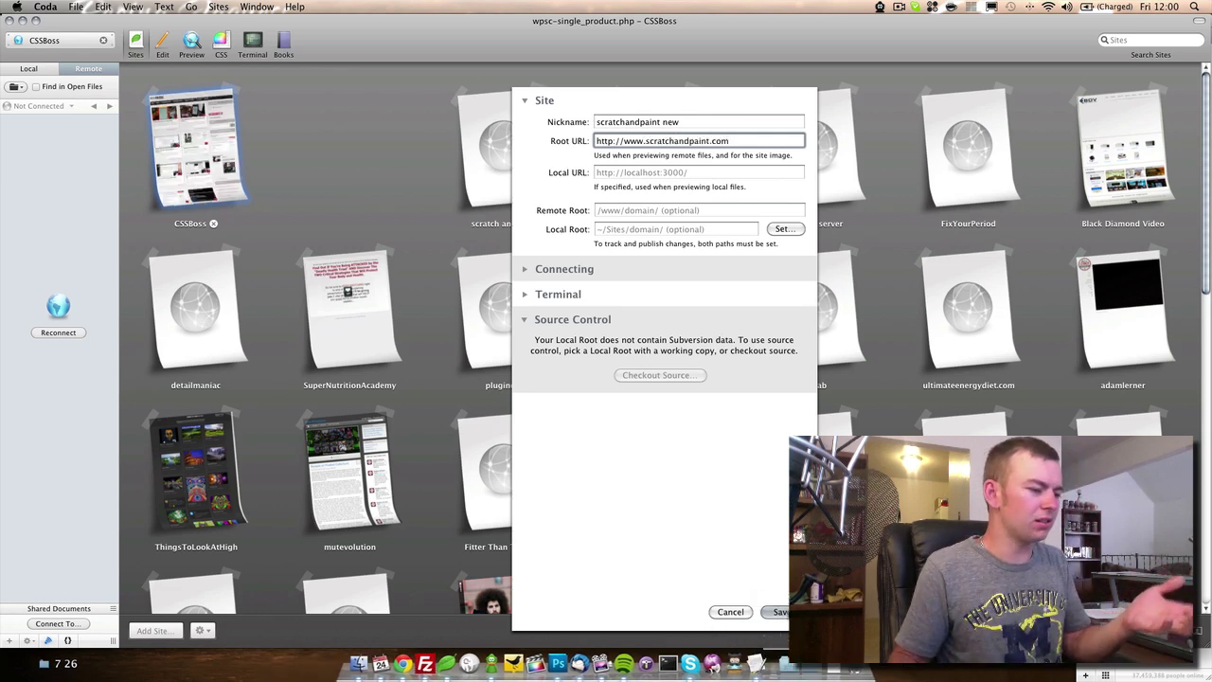
left_click(774, 612)
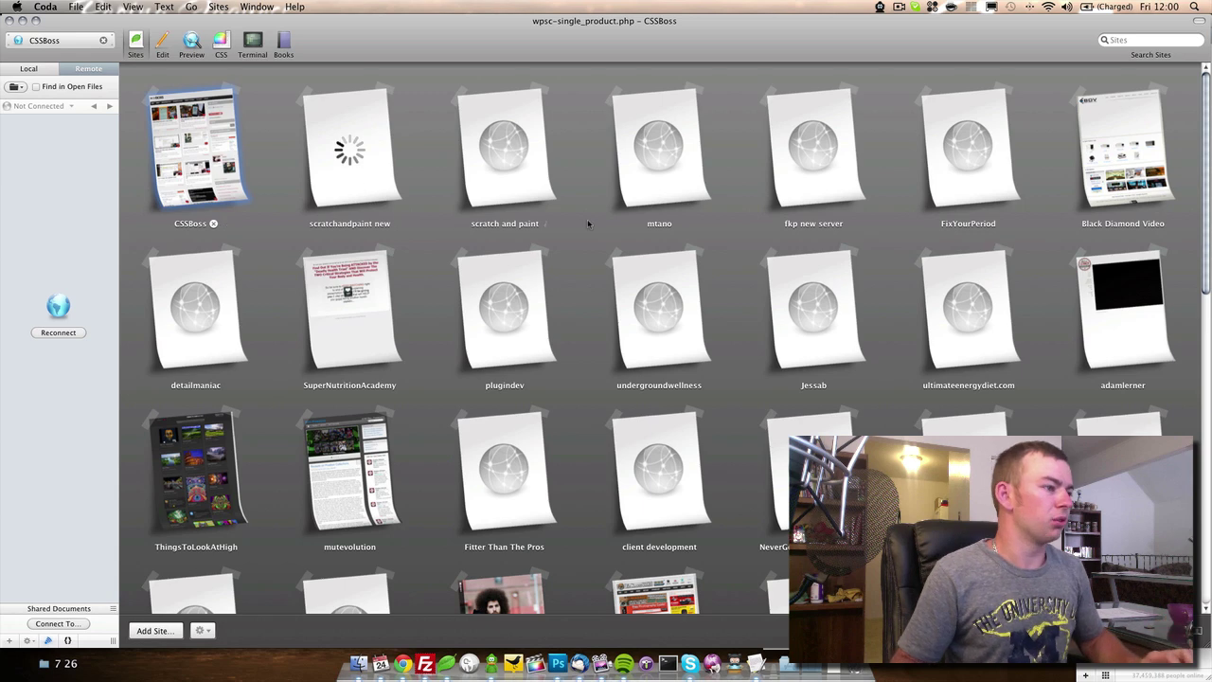
- Fill in and save a Root URL for the mtano site
left_click(679, 224)
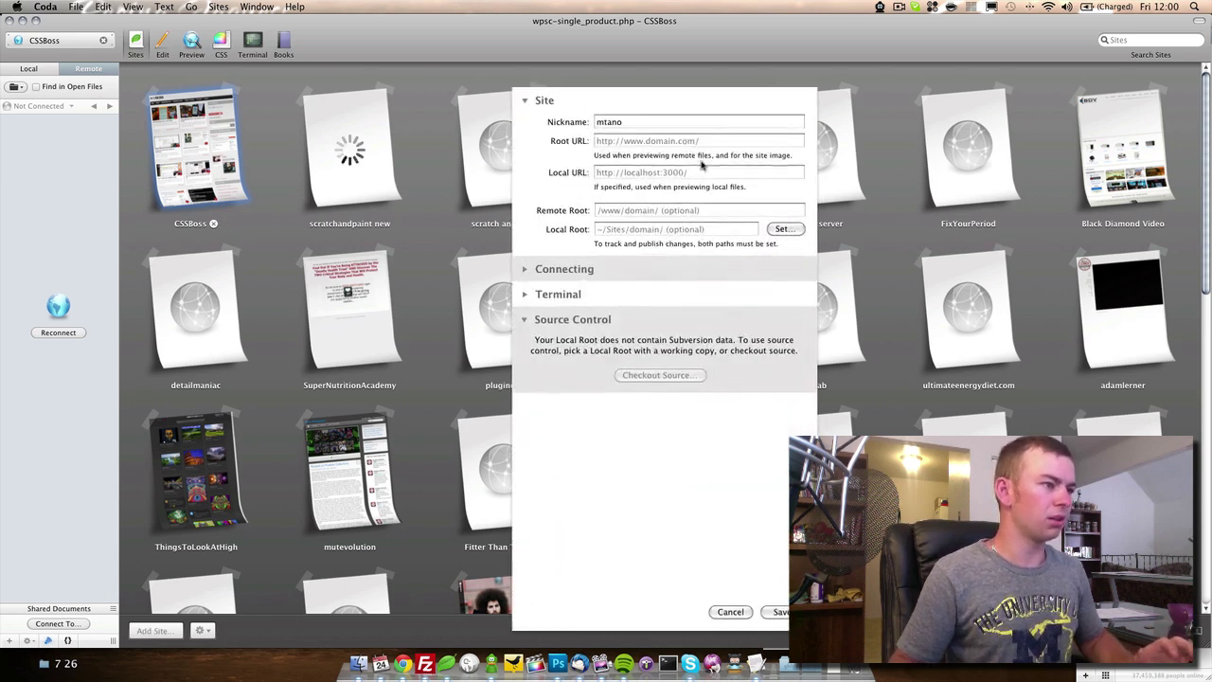
left_click(703, 141)
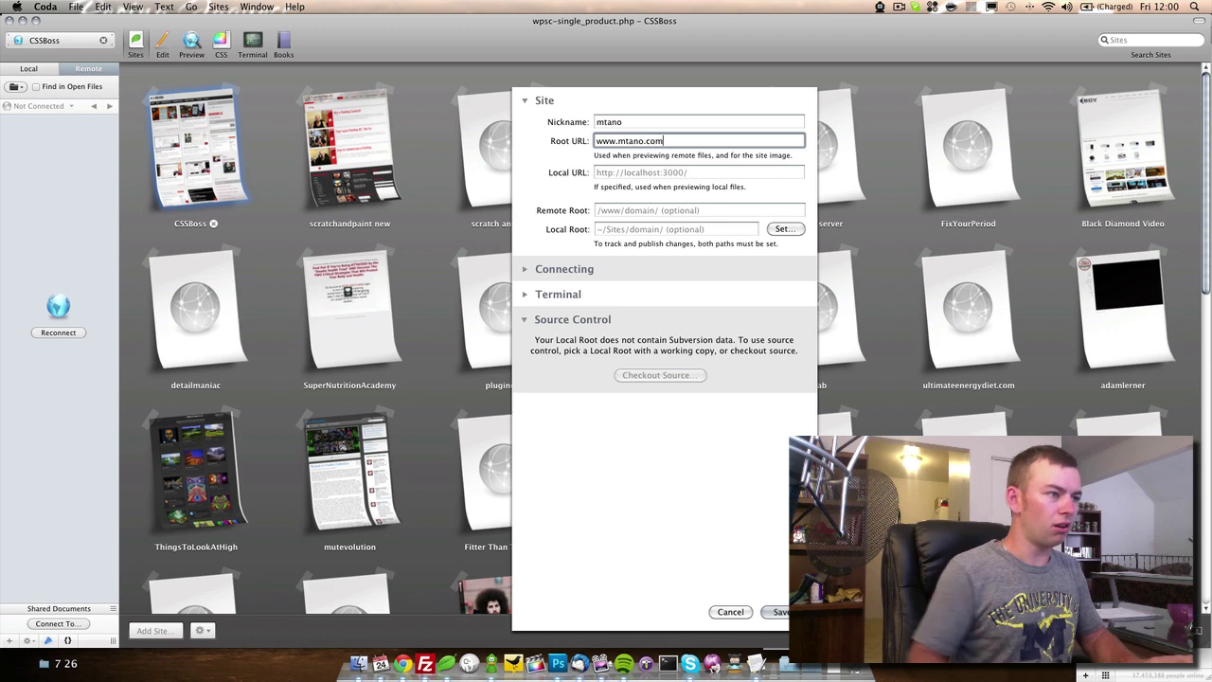
left_click(782, 610)
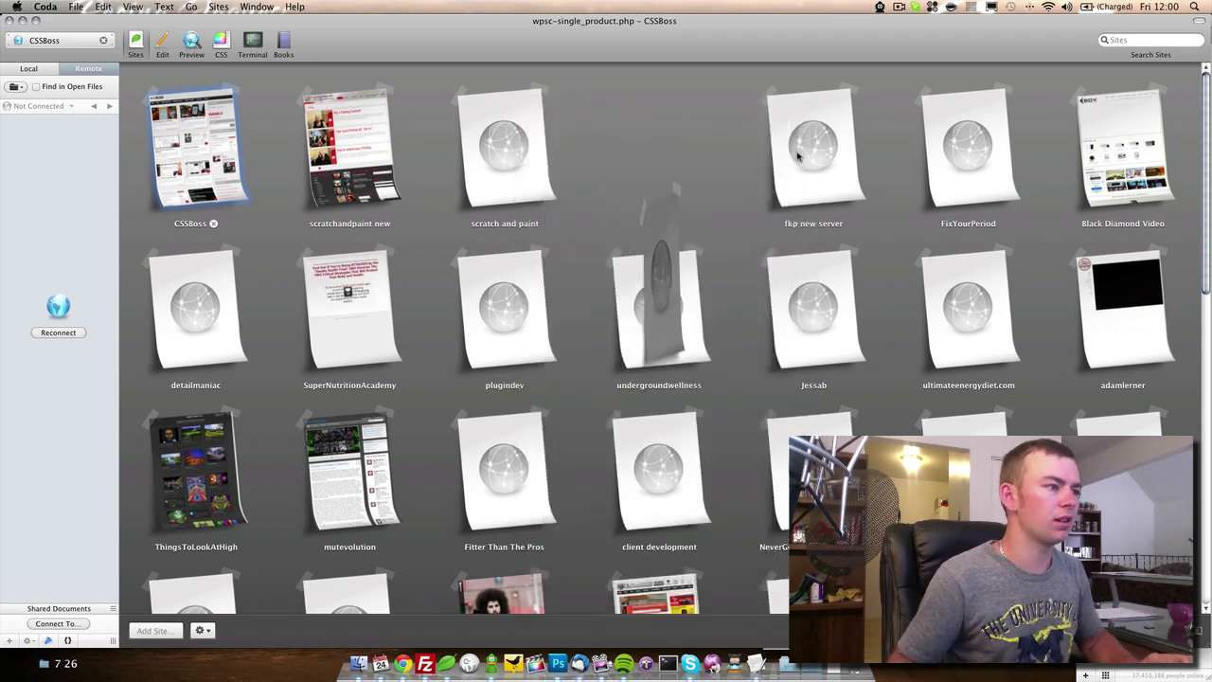
left_click(849, 228)
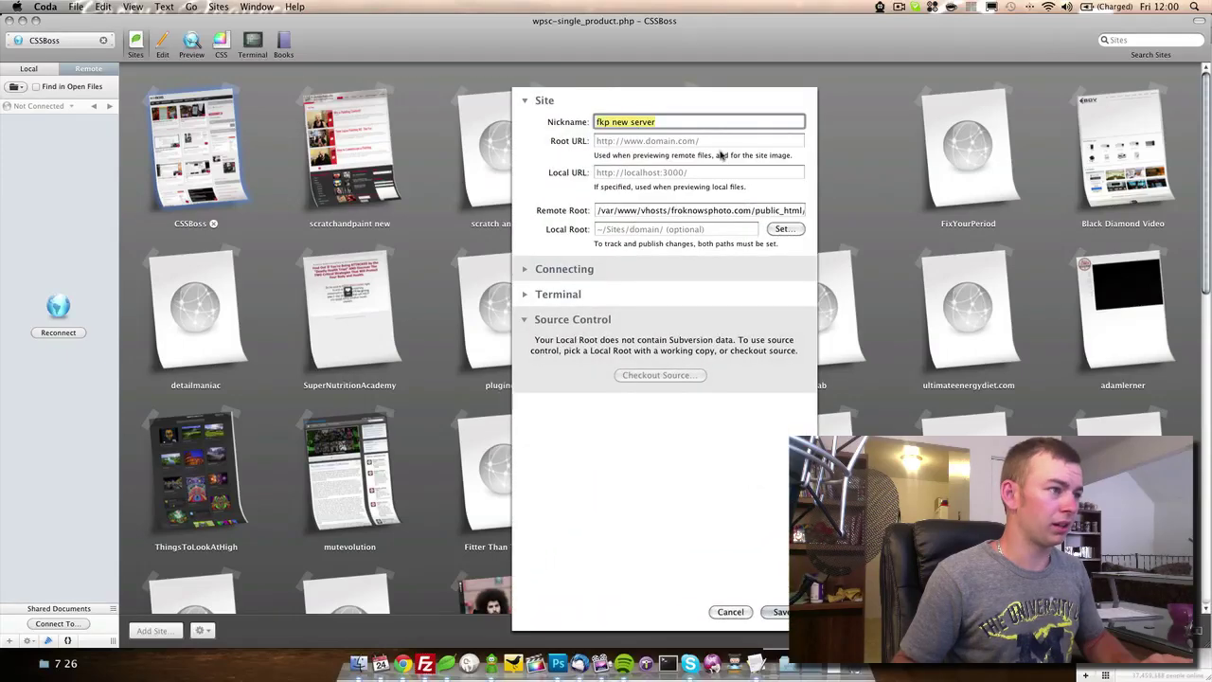
left_click(718, 140)
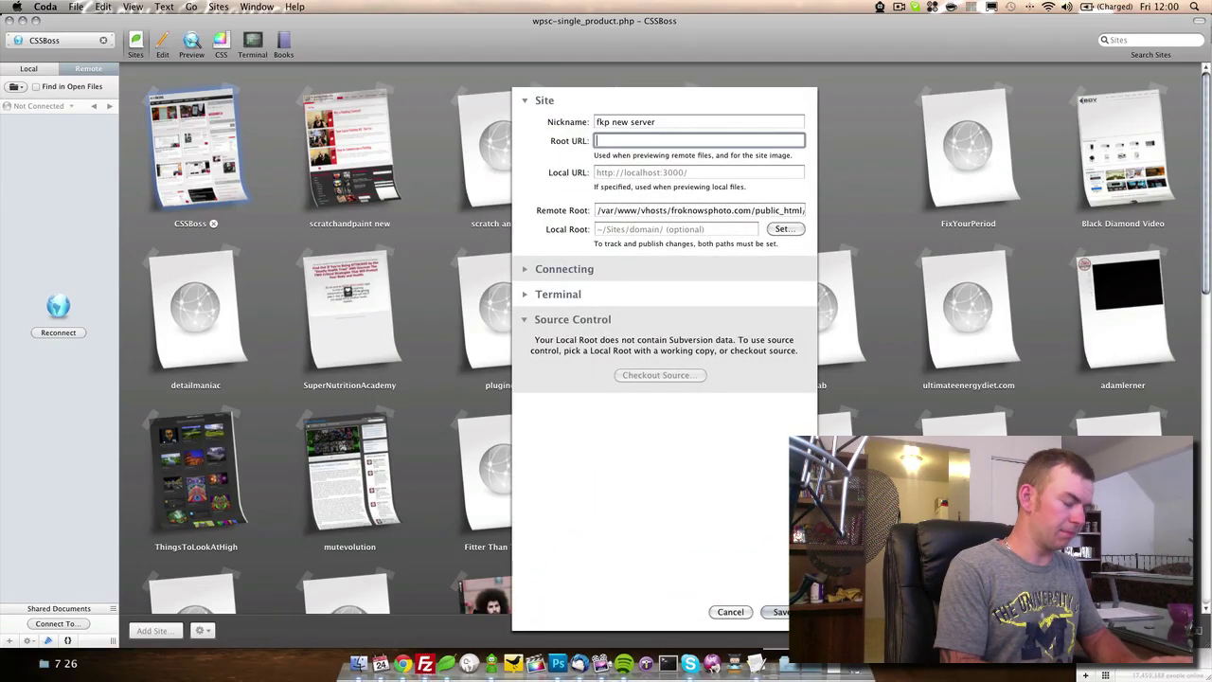
type("www.froknowsphoto.")
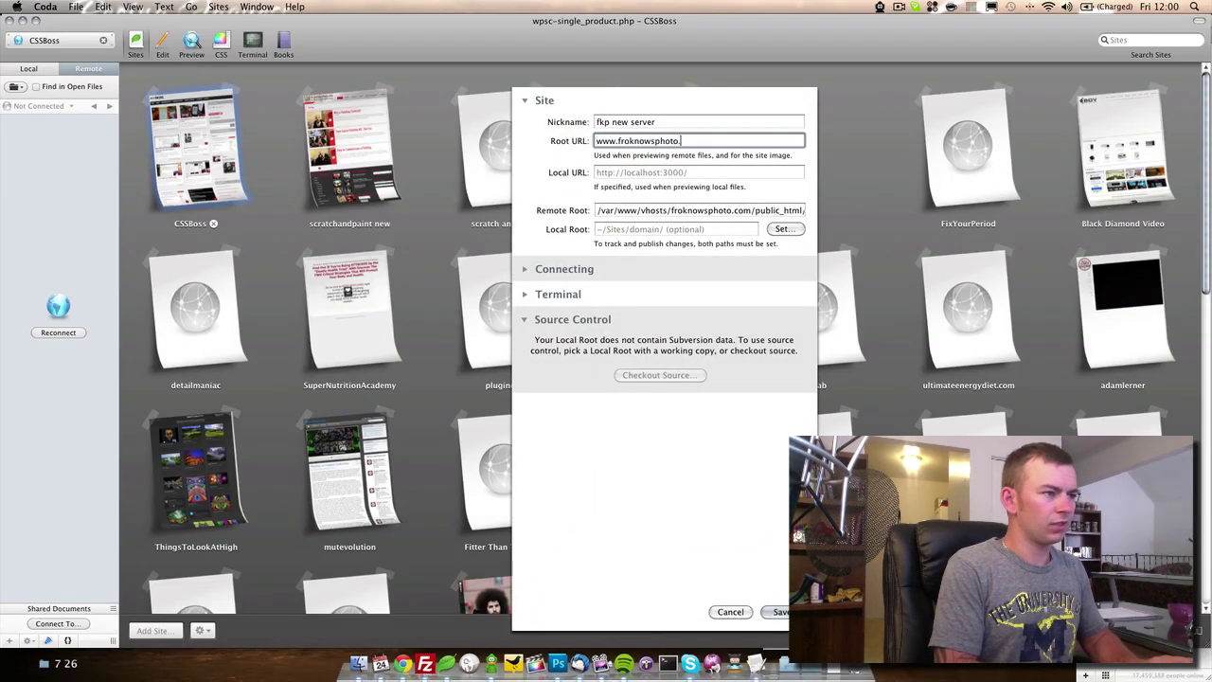
type("com")
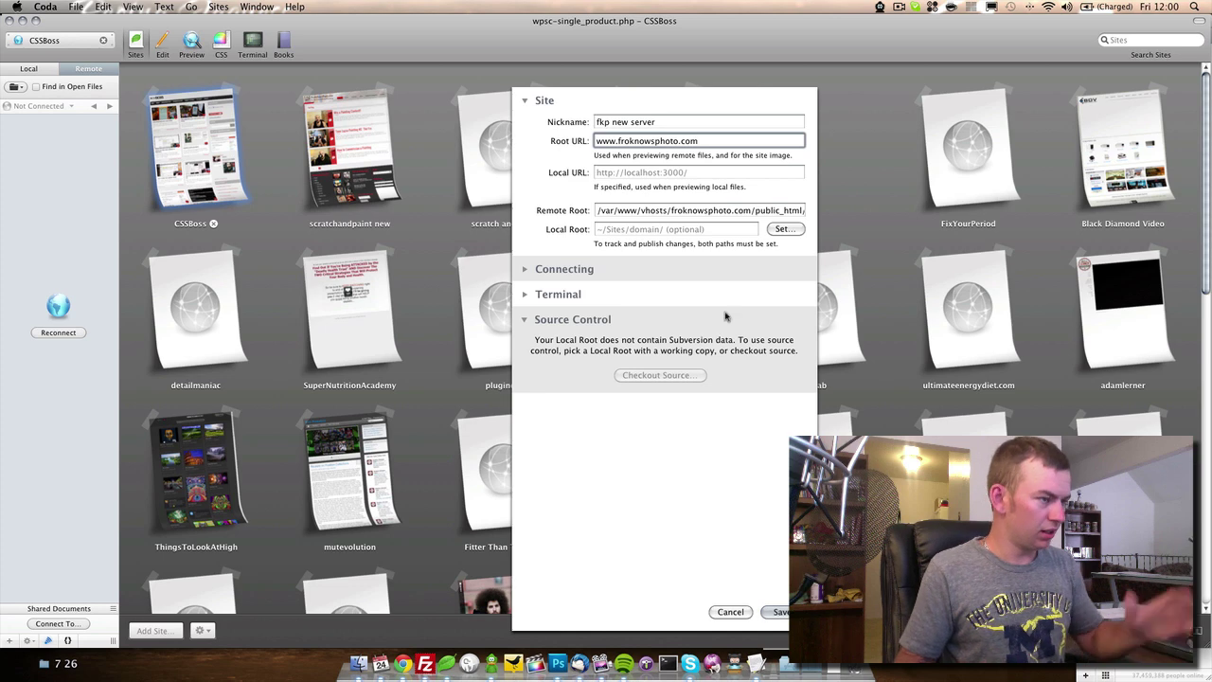
left_click(778, 611)
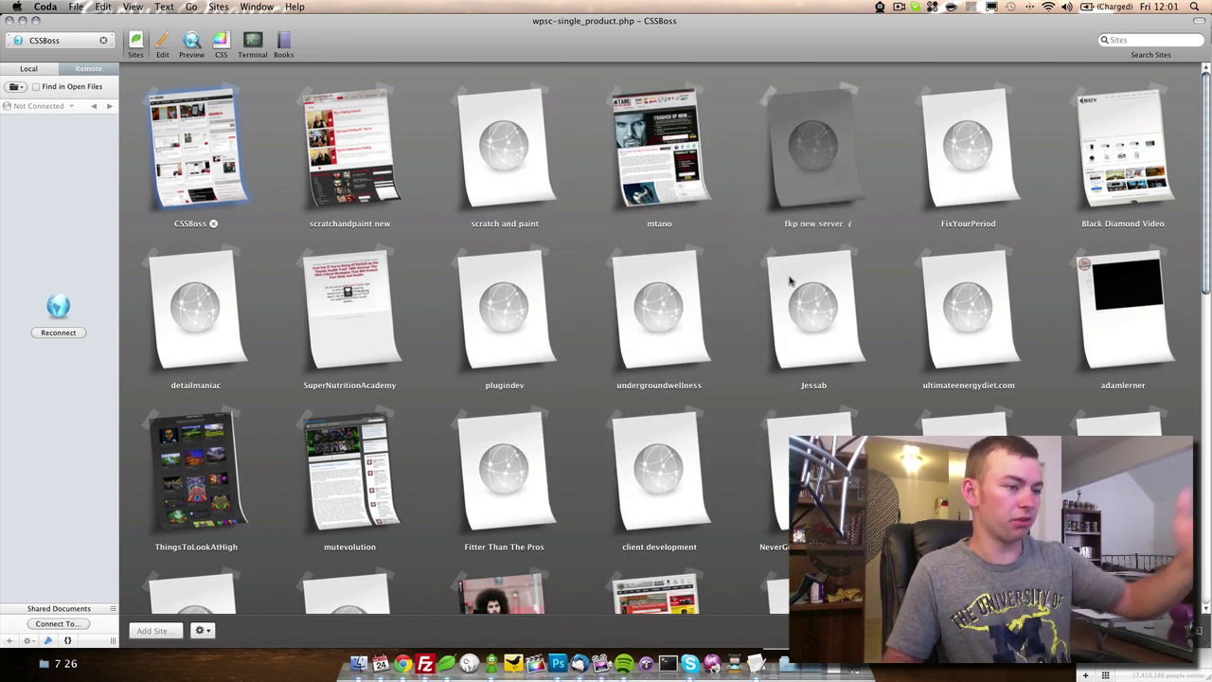
left_click(984, 230)
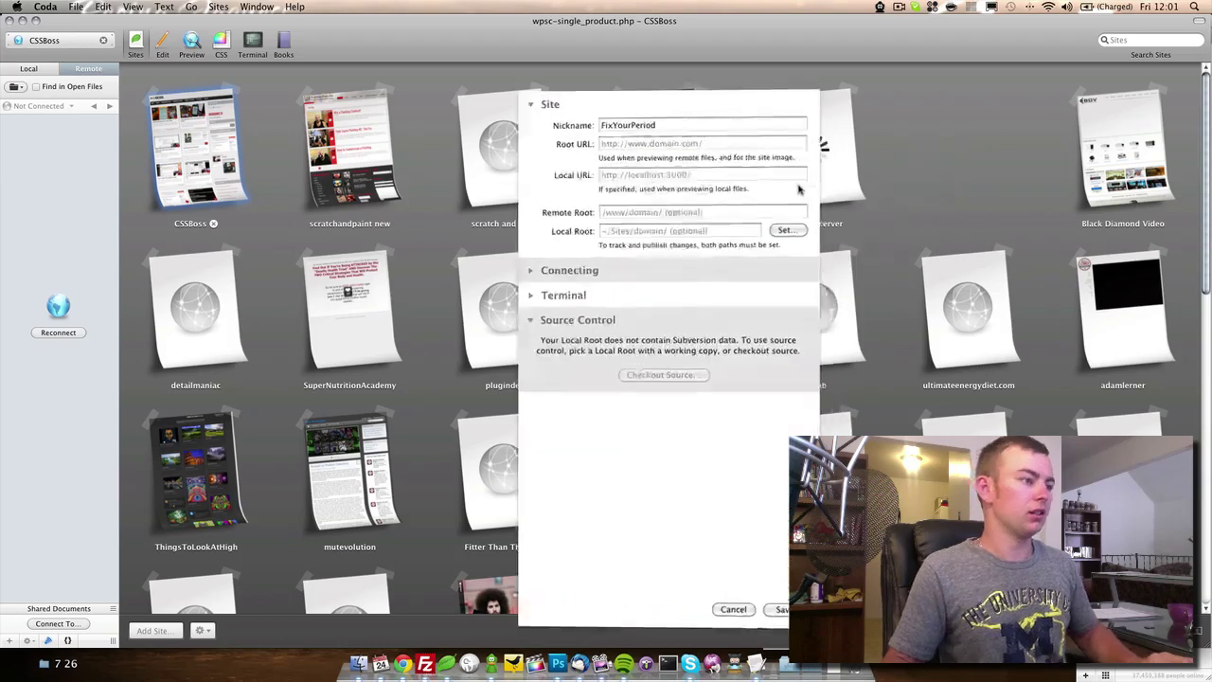
key("Tab")
type("w")
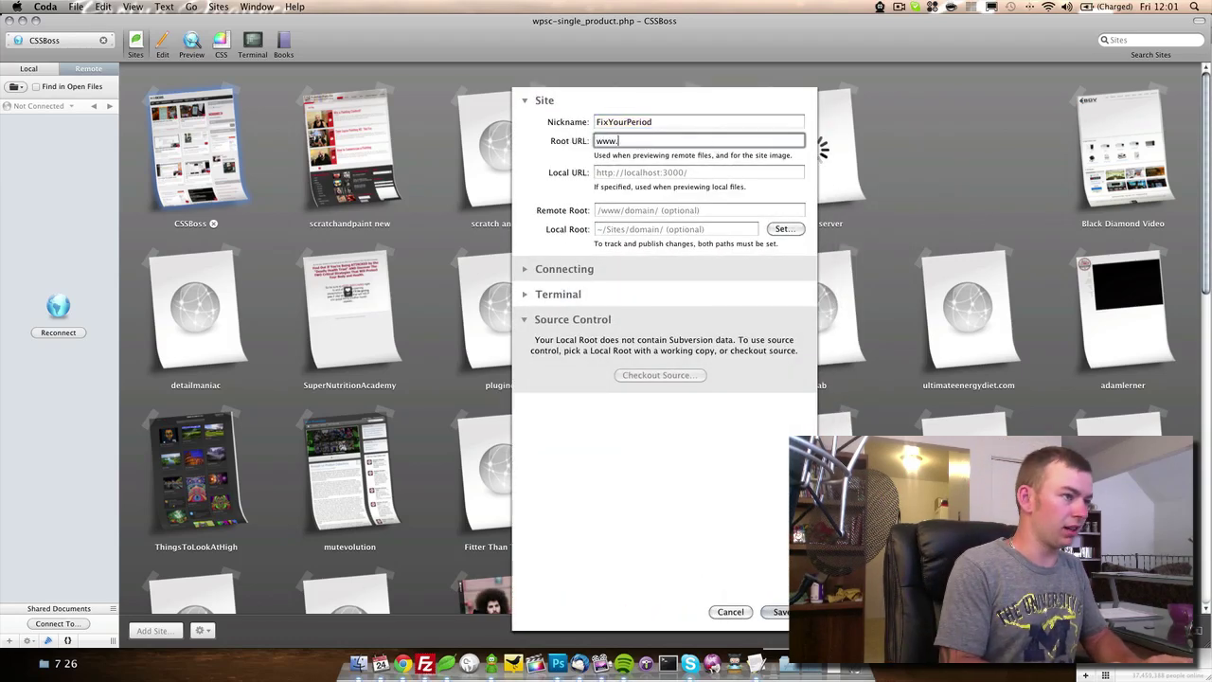
type("ww.fixyourperiod.com")
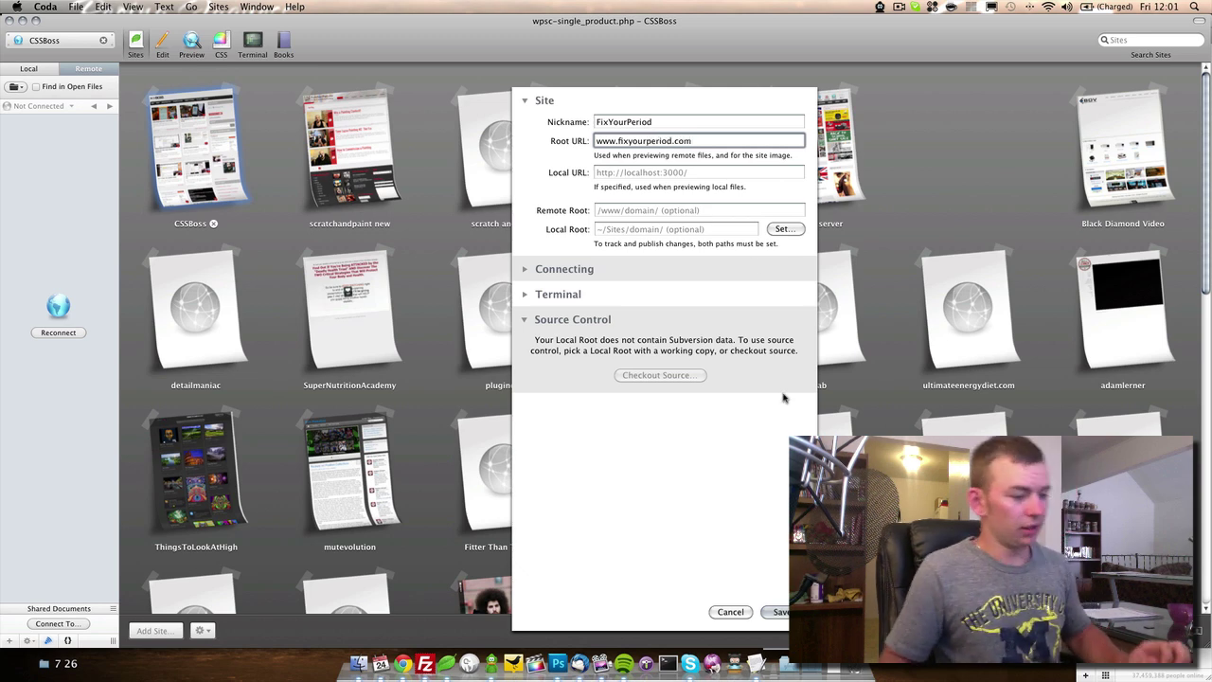
left_click(778, 612)
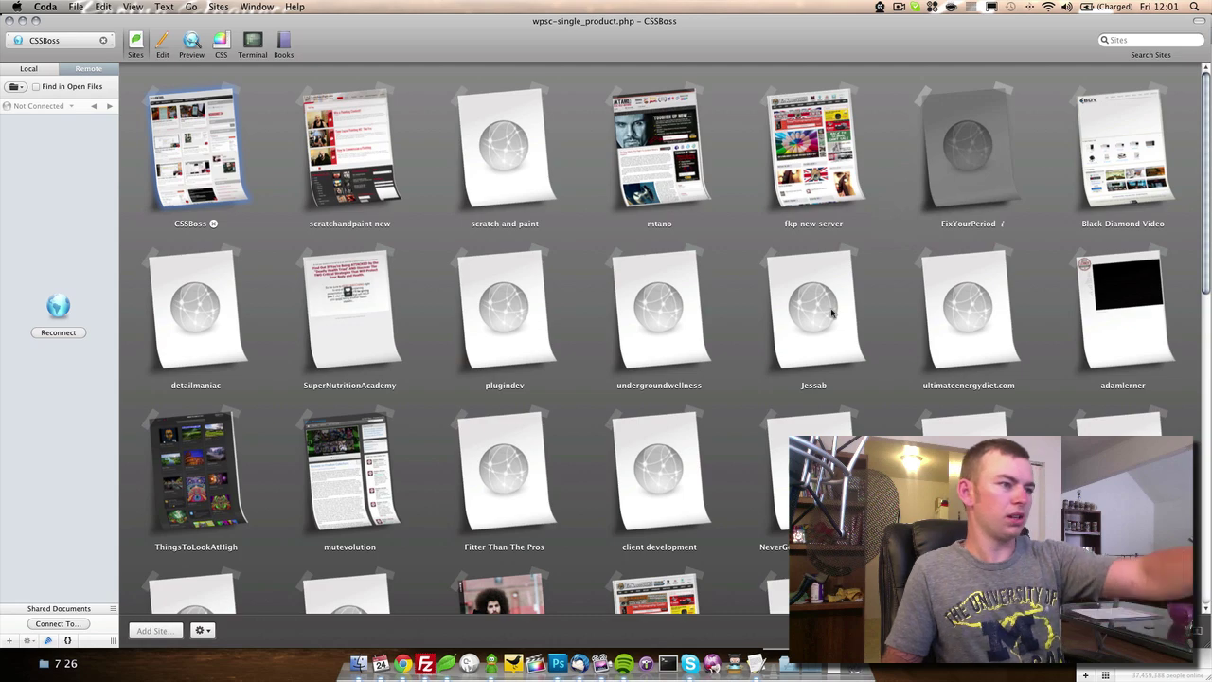
scroll(831, 313, "down", 3)
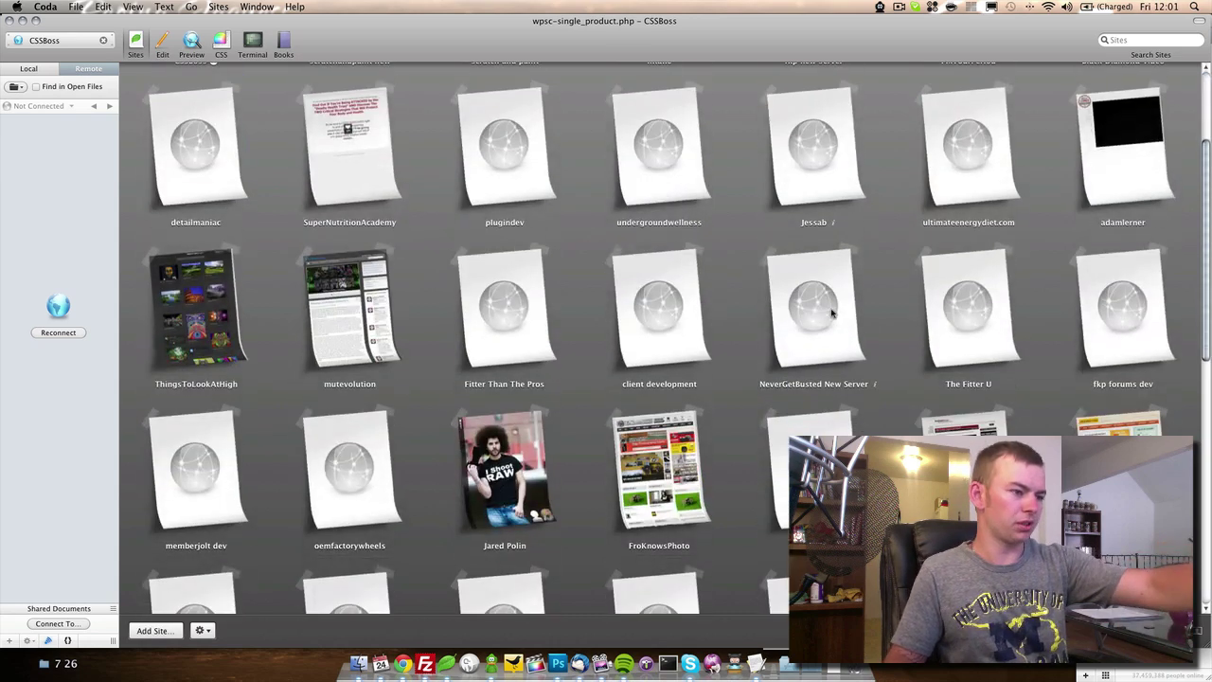
scroll(831, 313, "down", 3)
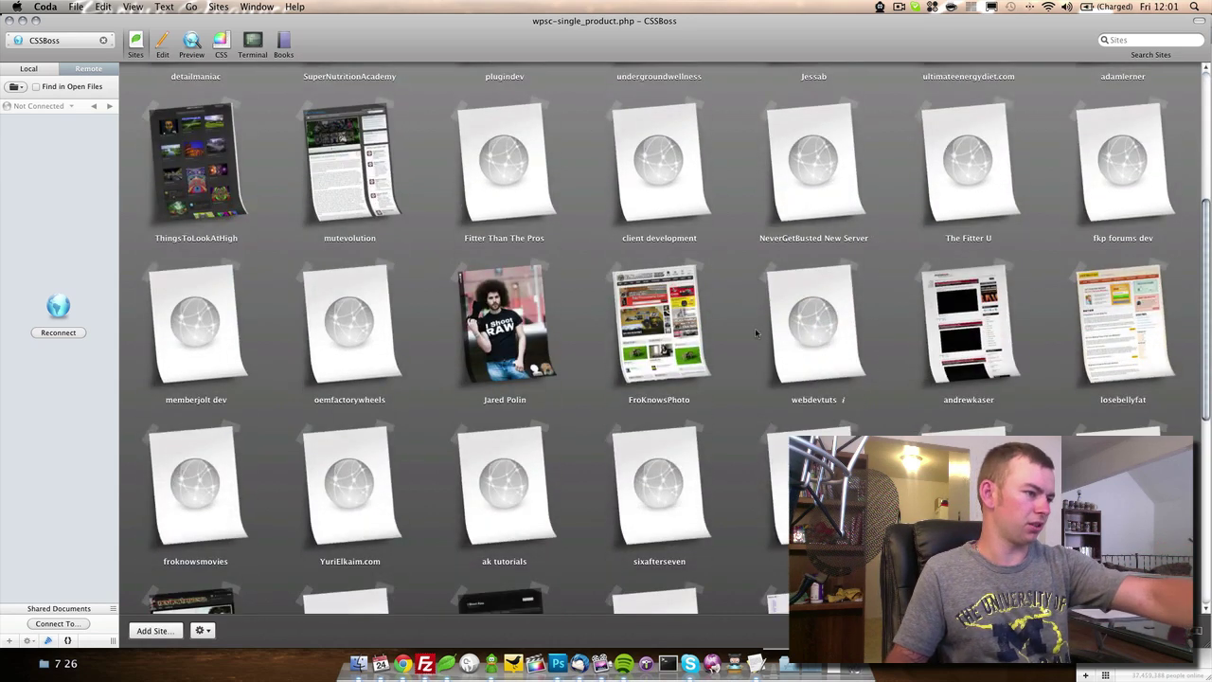
scroll(723, 339, "up", 5)
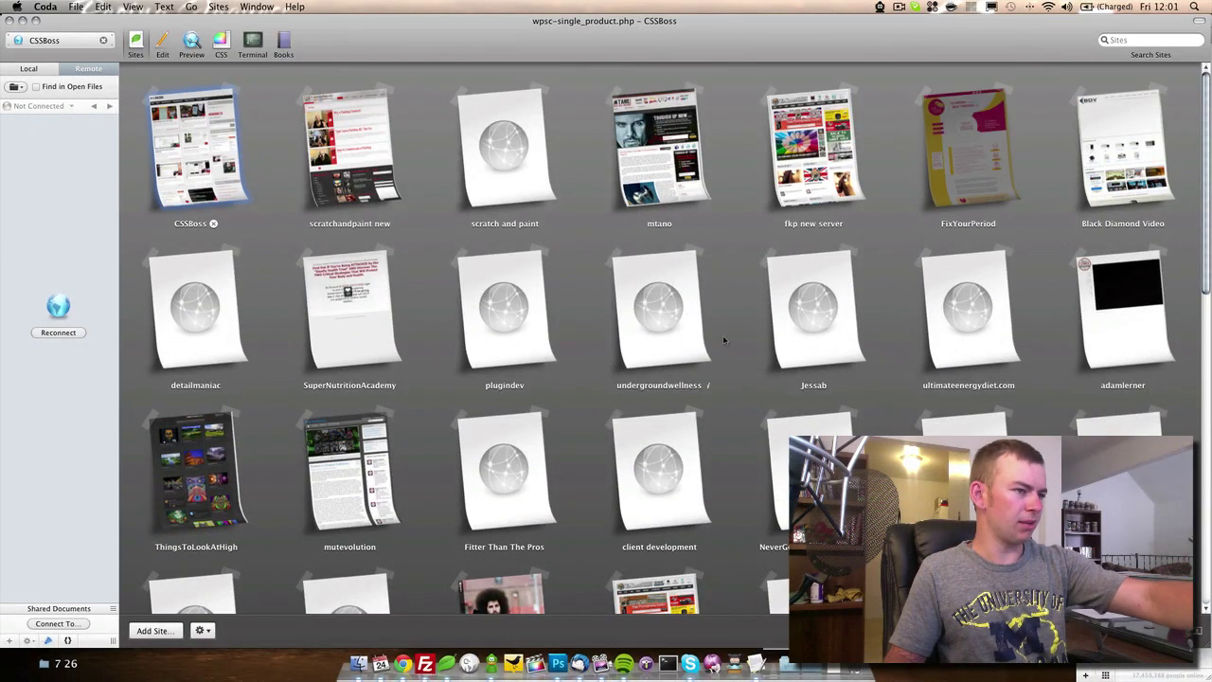
scroll(723, 338, "down", 2)
scroll(723, 339, "up", 2)
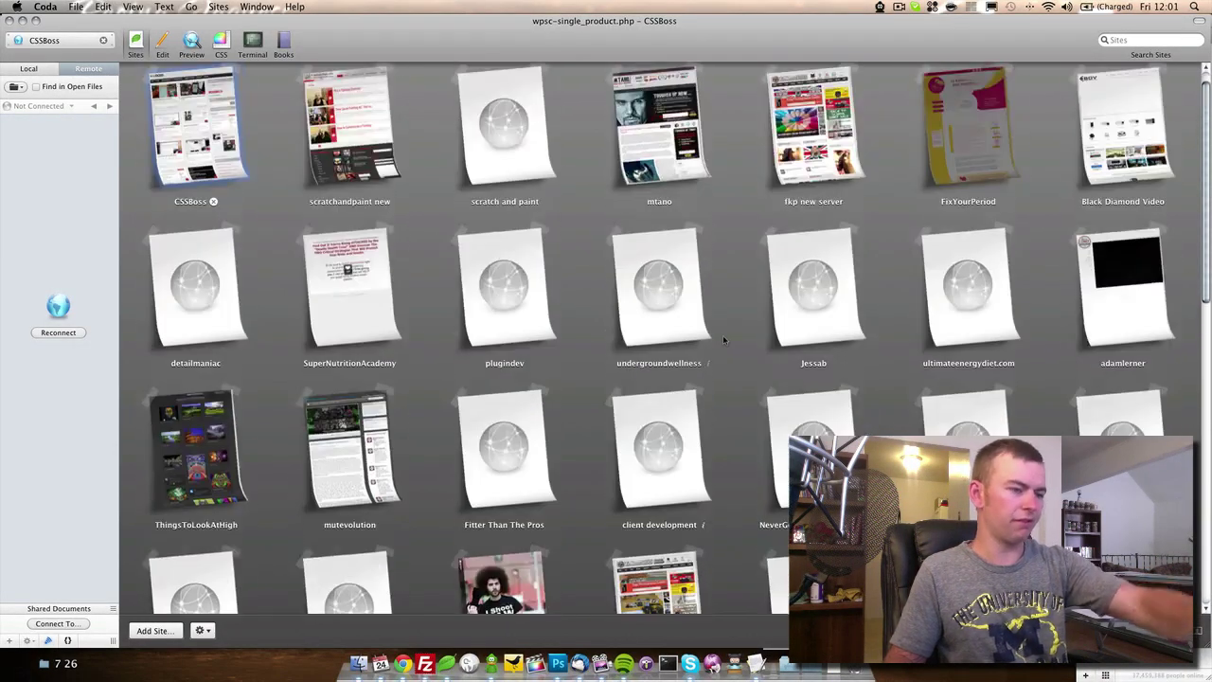
scroll(723, 339, "up", 1)
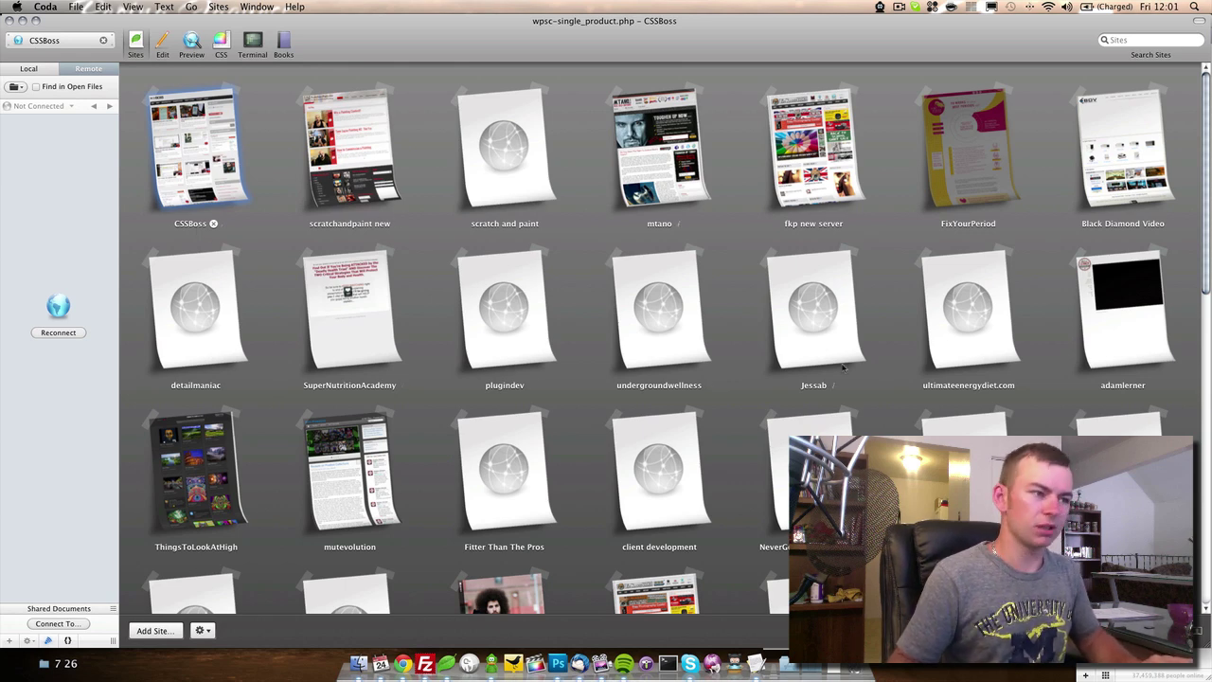
scroll(841, 368, "down", 1)
scroll(890, 318, "up", 1)
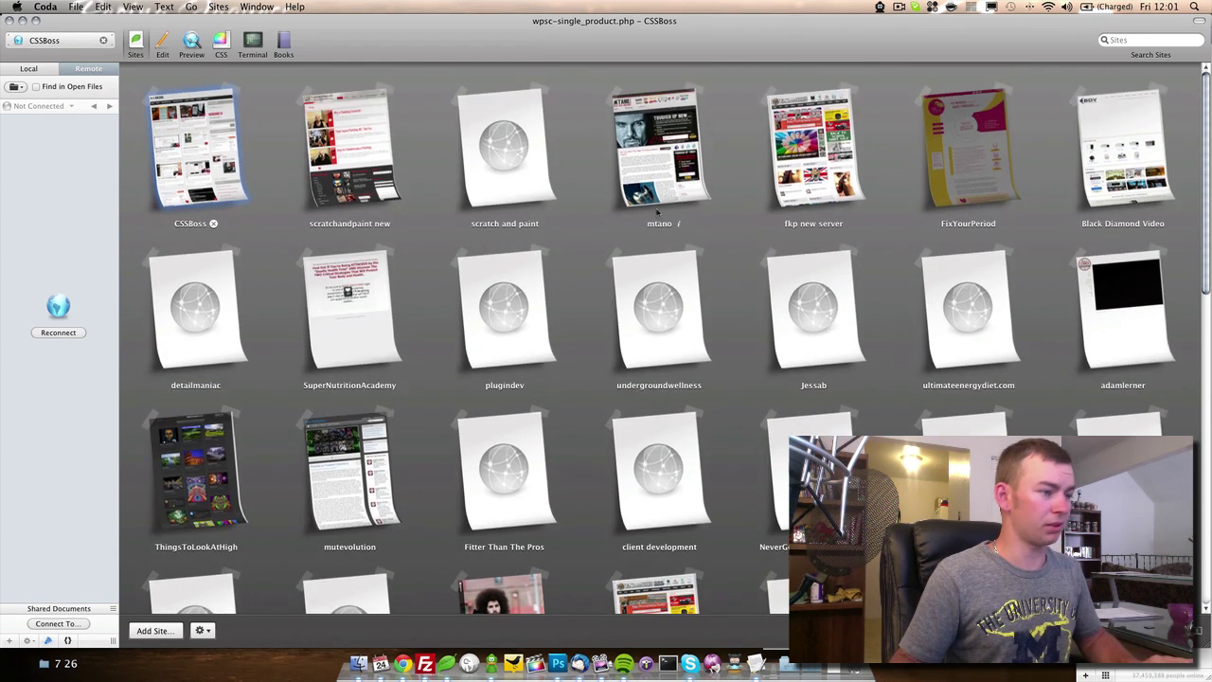
scroll(628, 271, "down", 10)
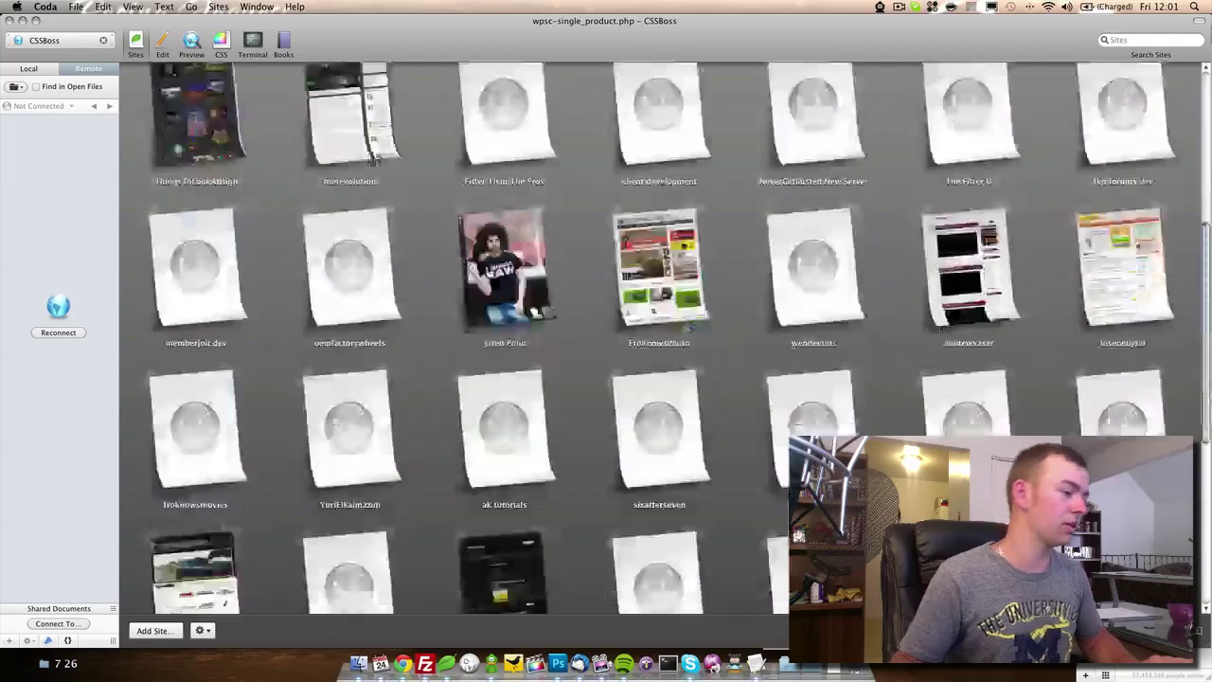
scroll(616, 301, "down", 4)
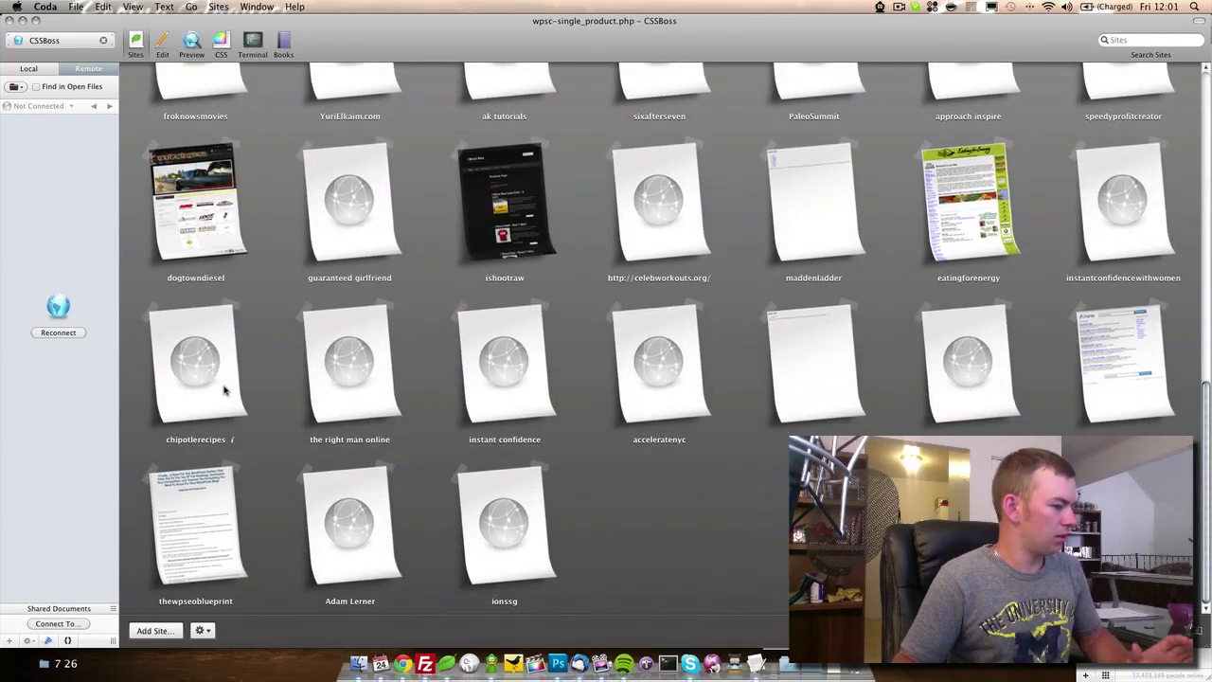
scroll(225, 388, "up", 2)
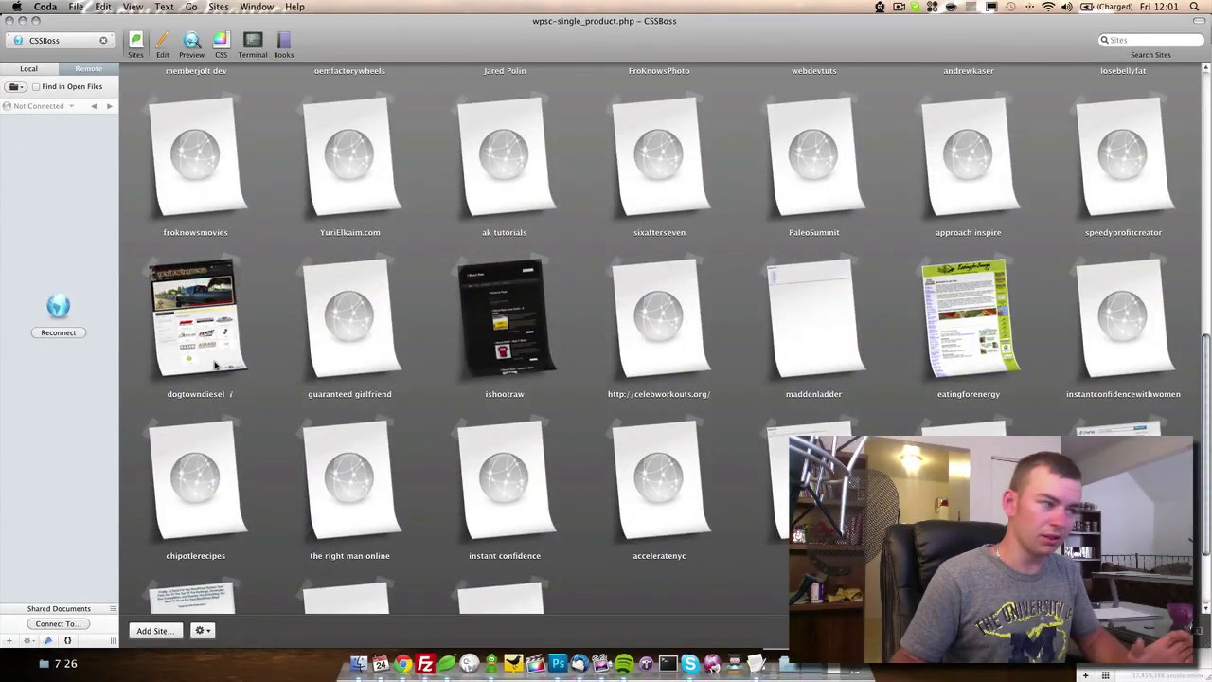
scroll(400, 372, "up", 6)
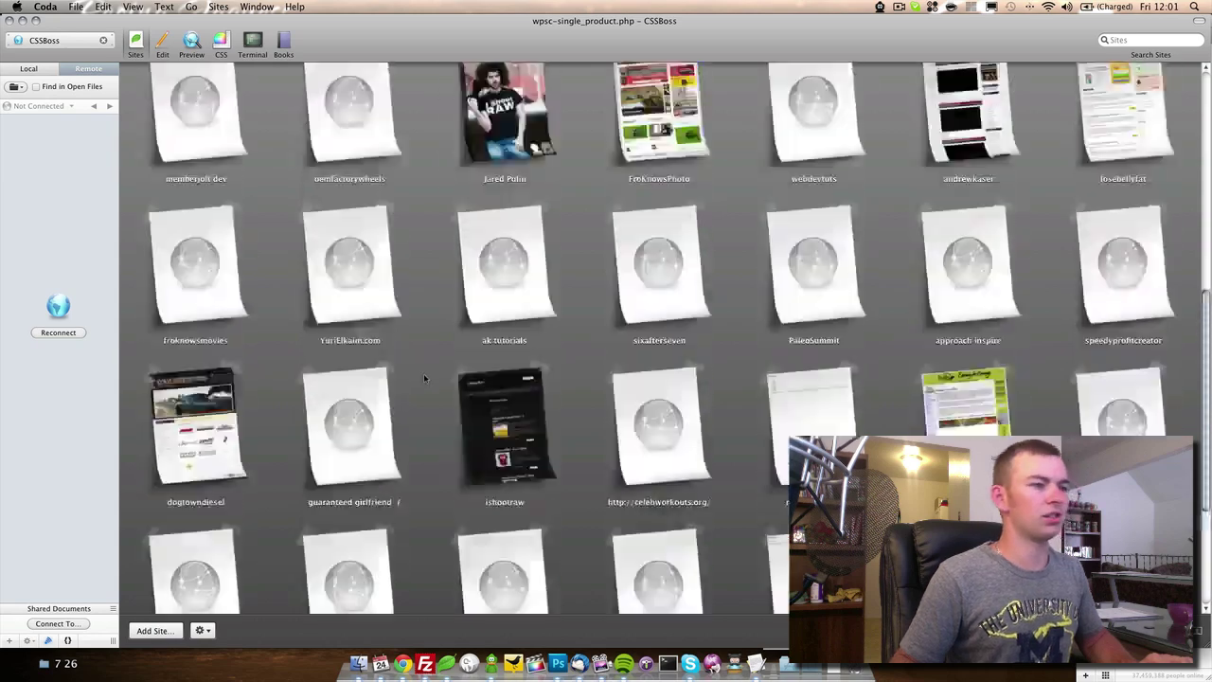
scroll(492, 289, "up", 8)
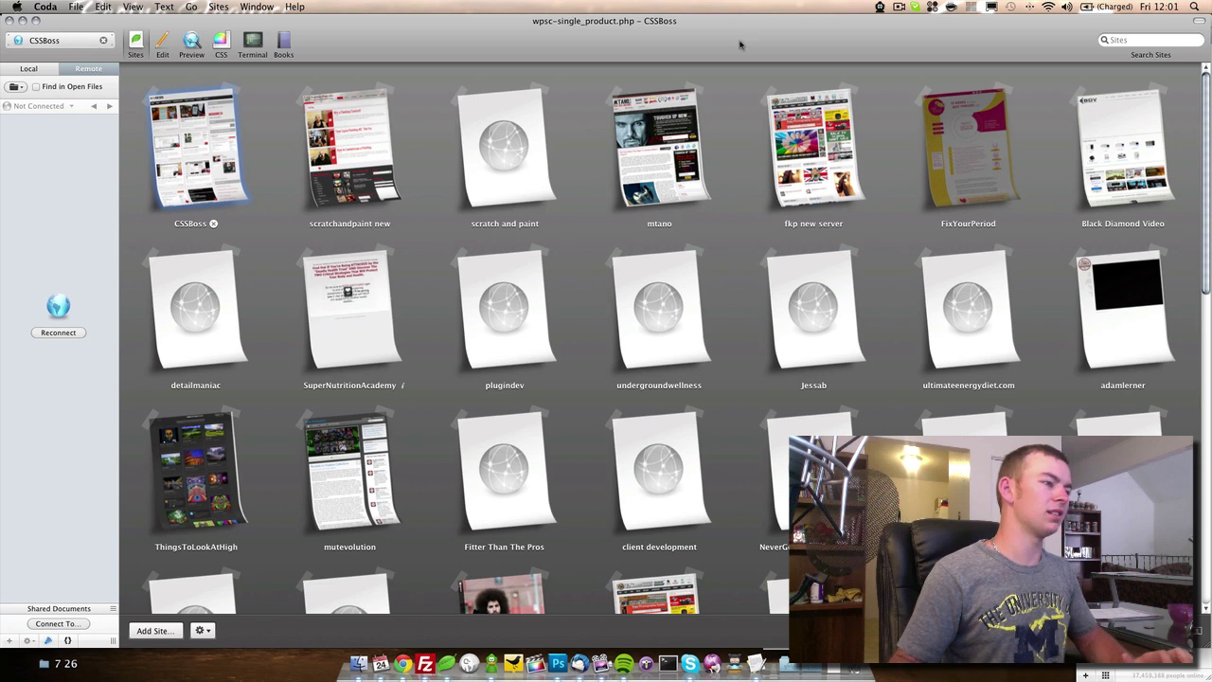
left_click(704, 389)
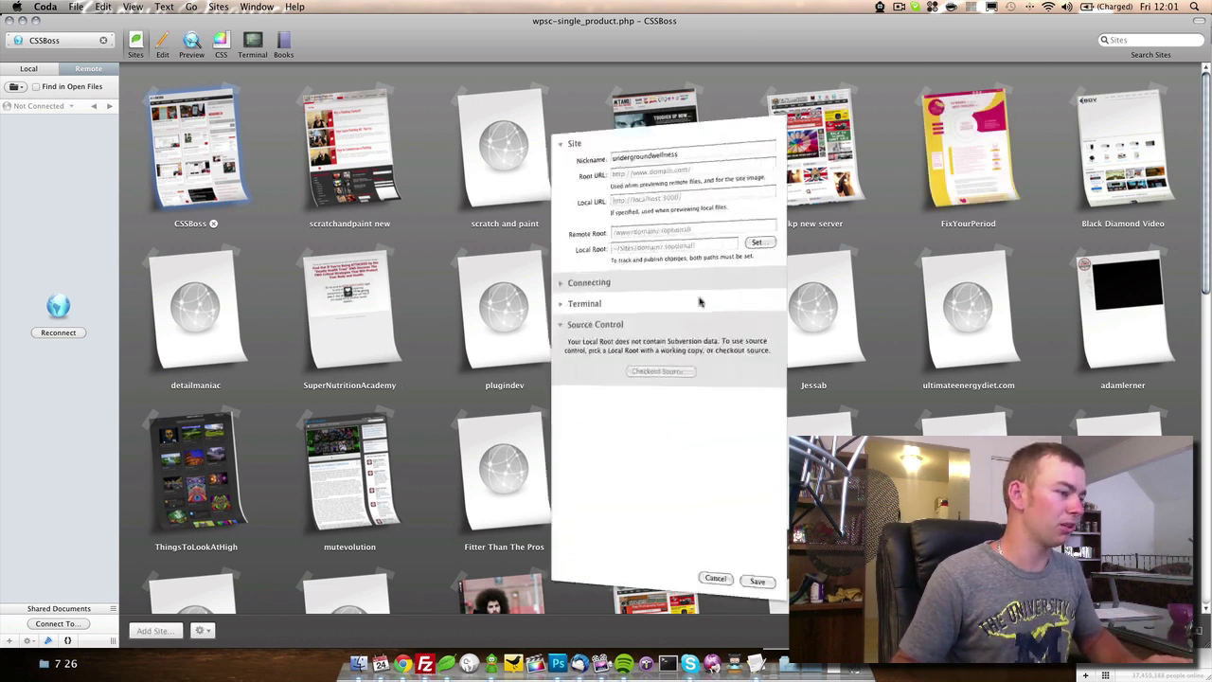
key("Tab")
type("www.un")
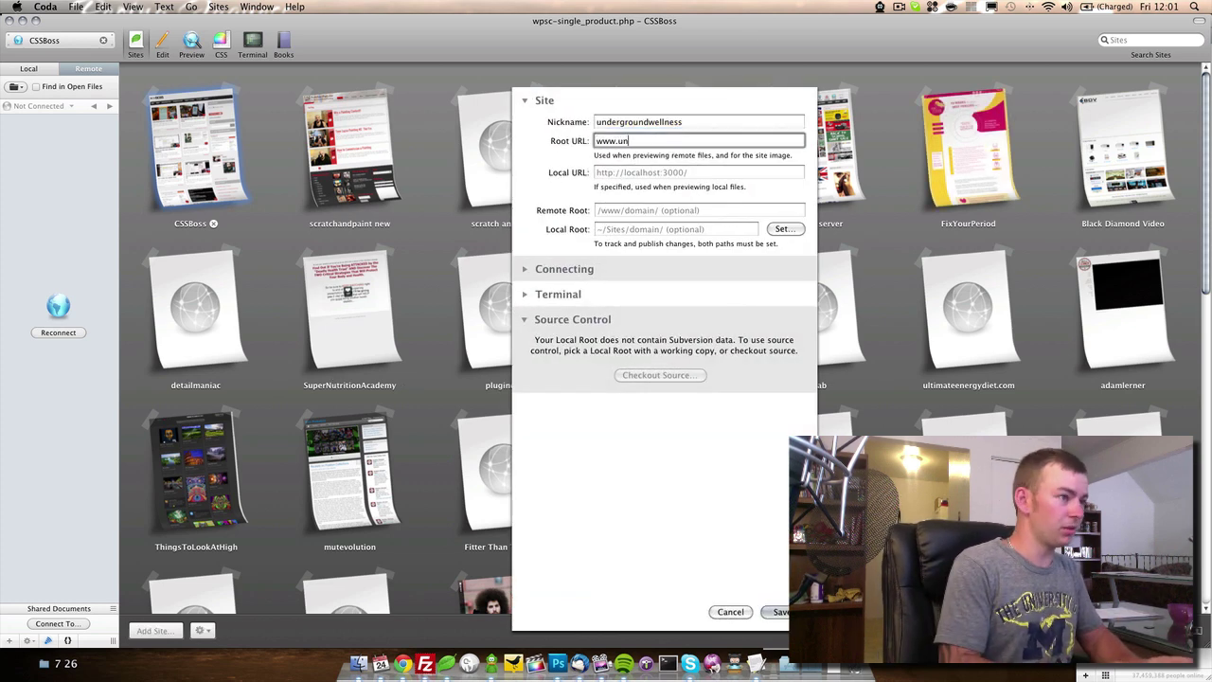
type("dergroundw")
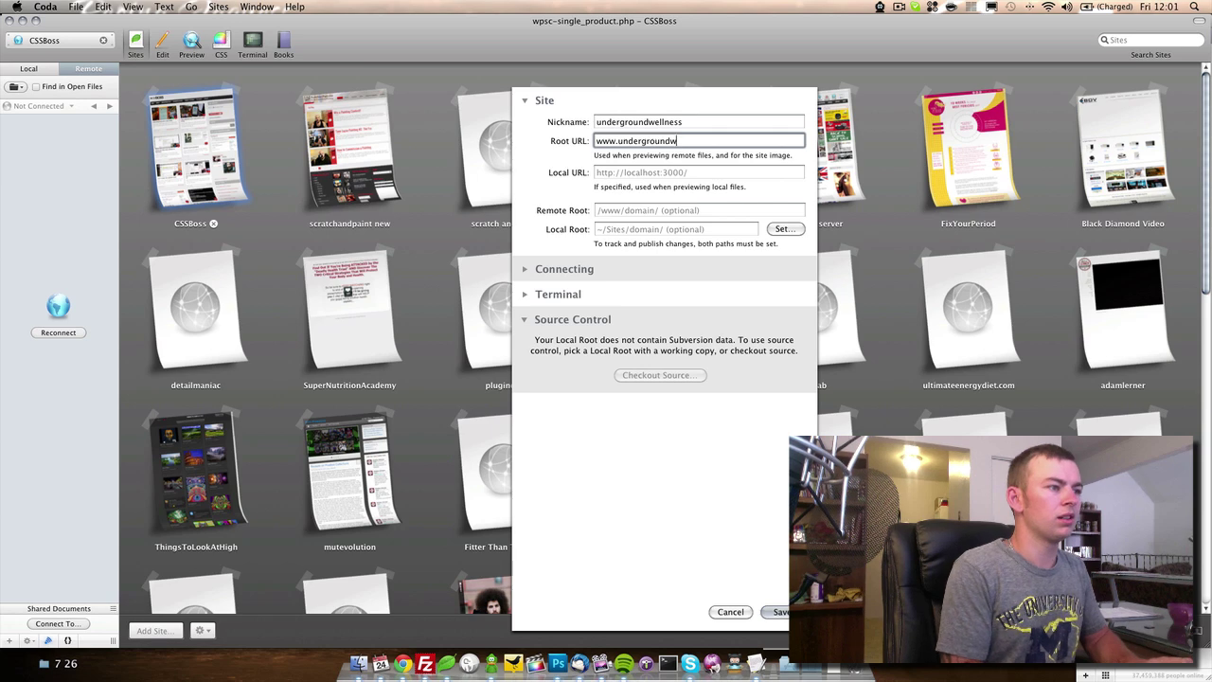
type("ellness.com")
key("Return")
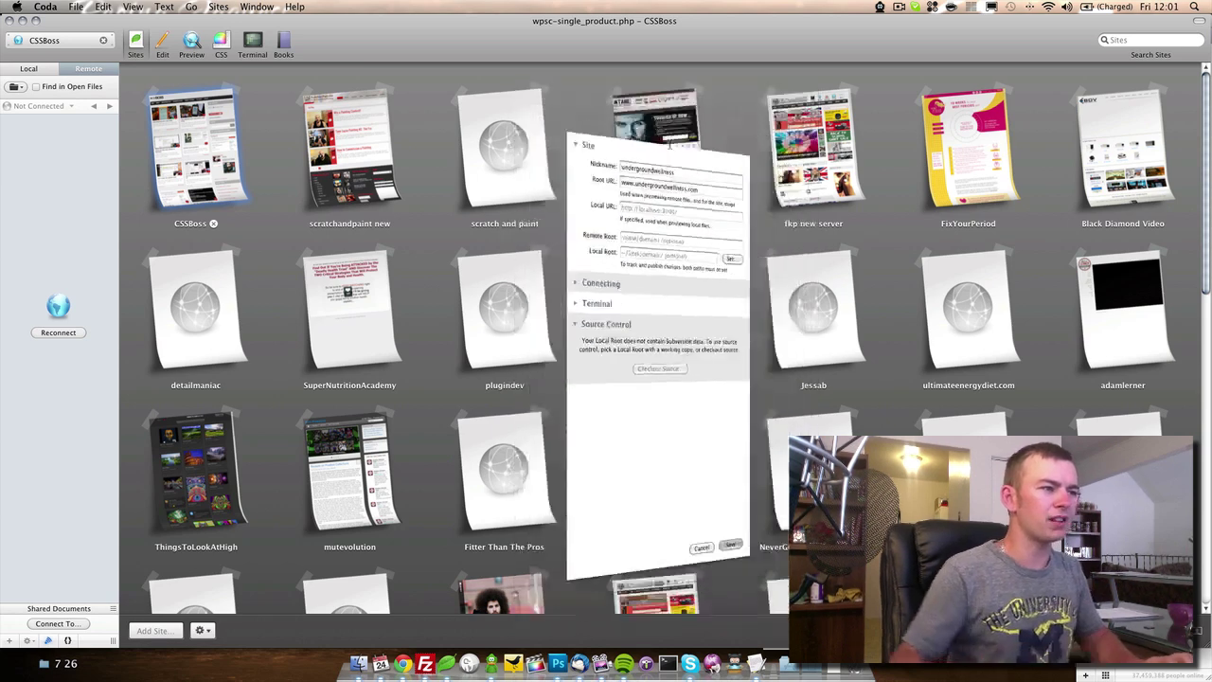
left_click(833, 387)
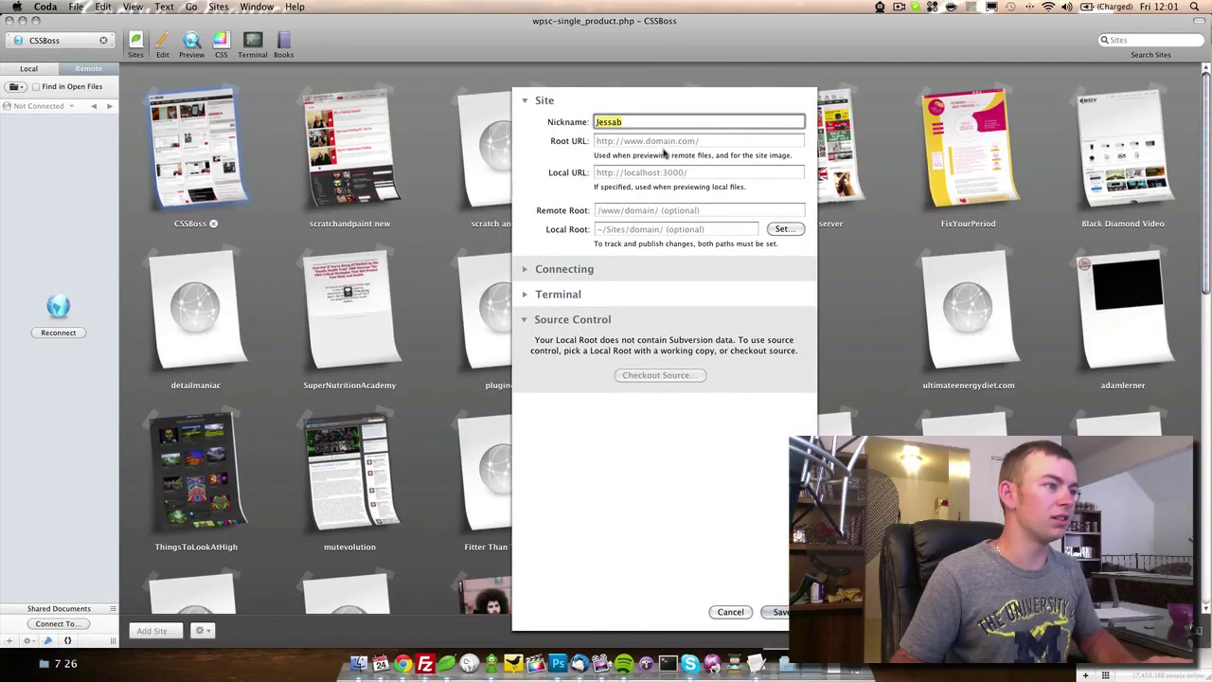
key("Tab")
type("www.jessab.co")
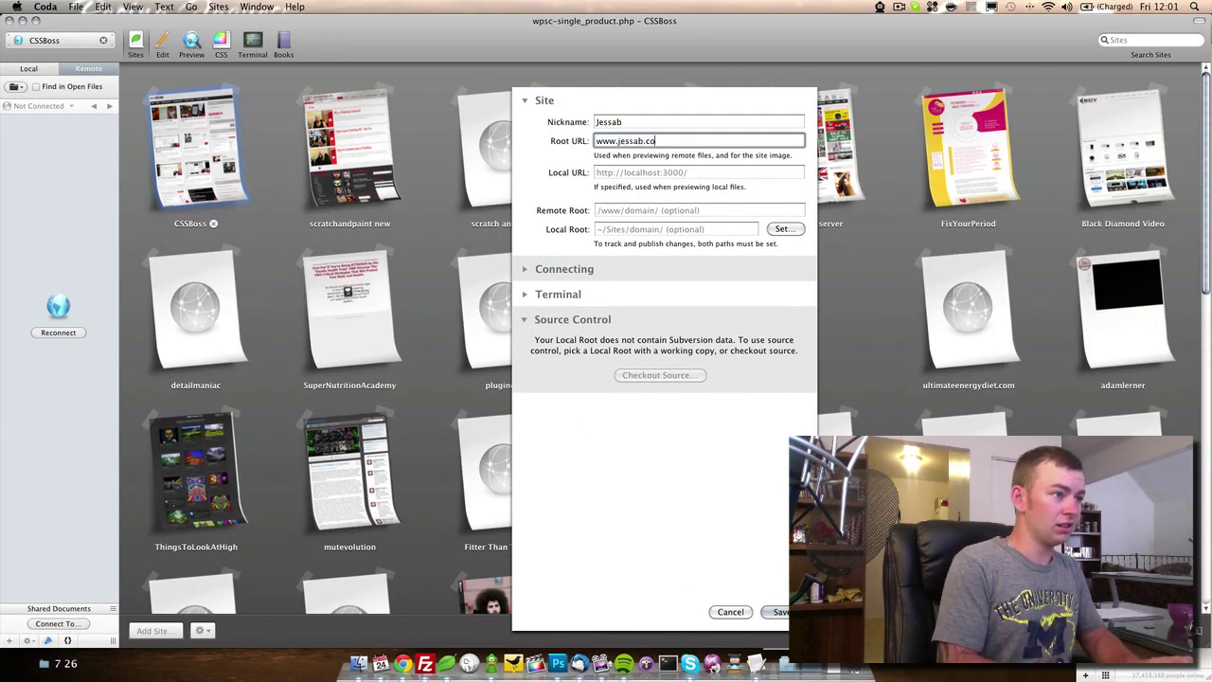
key("Return")
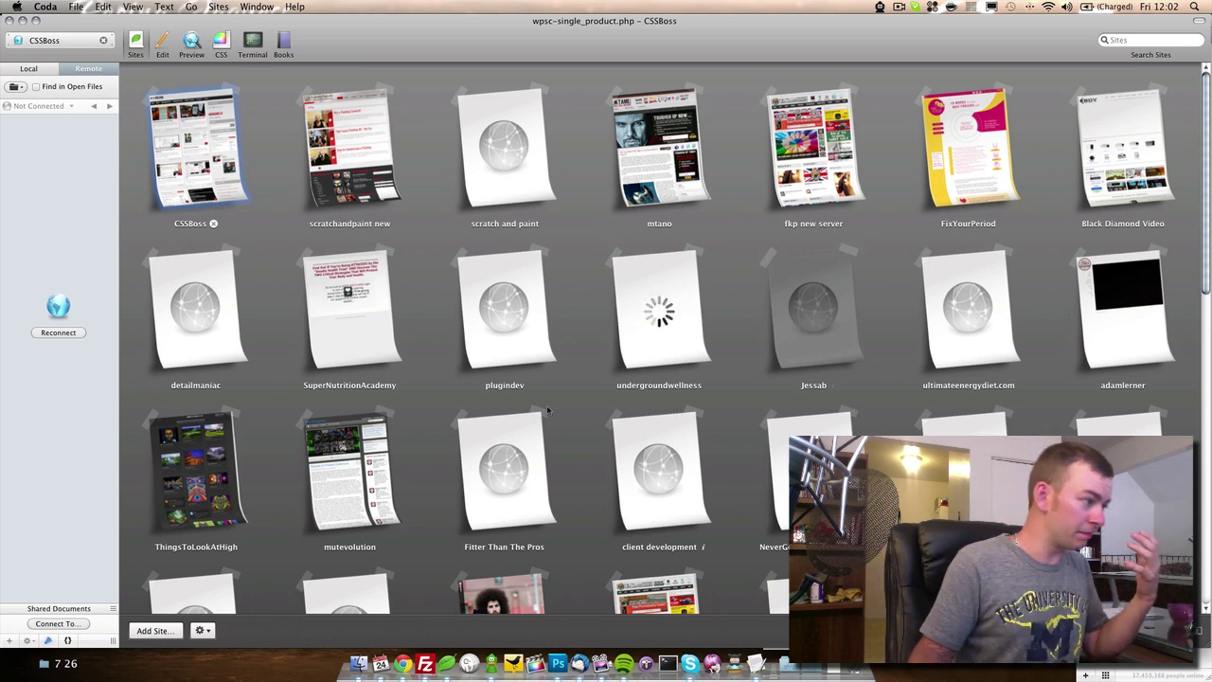
left_click(227, 384)
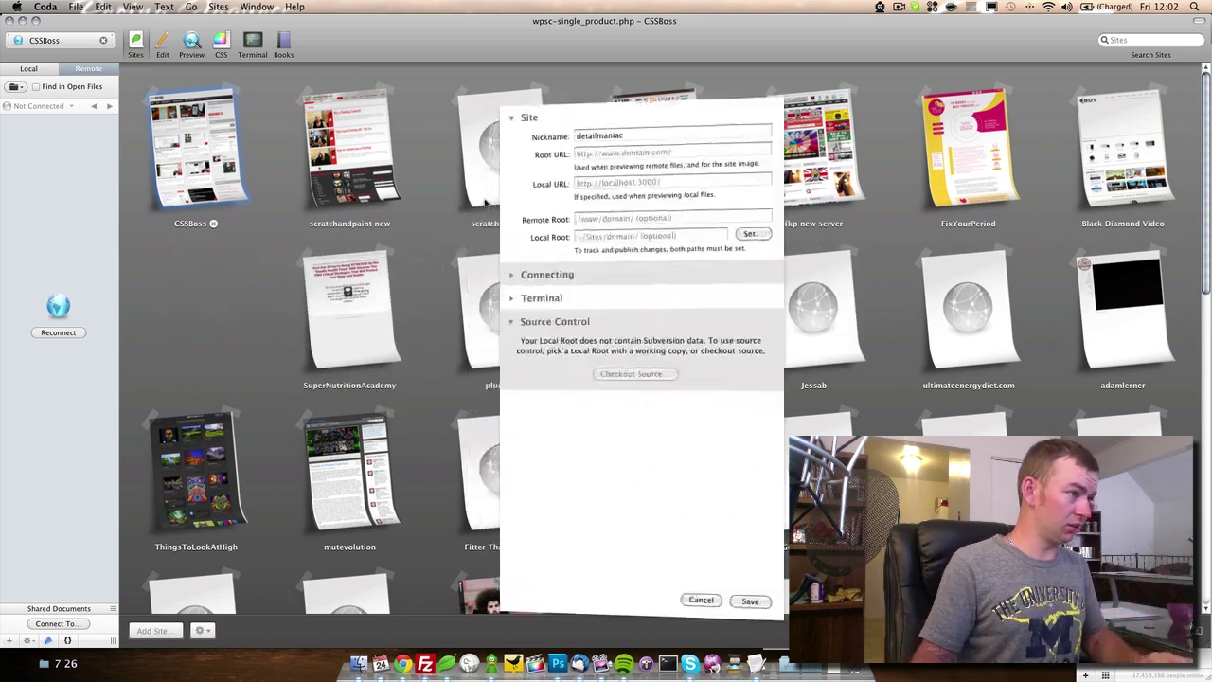